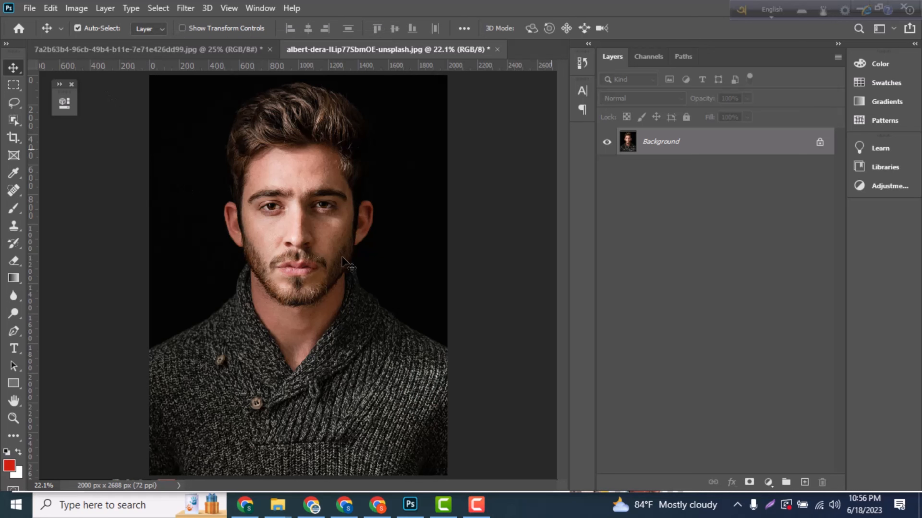
# Step: Check the portrait's pixel width and height in the Image Size settings
pyautogui.click(76, 8)
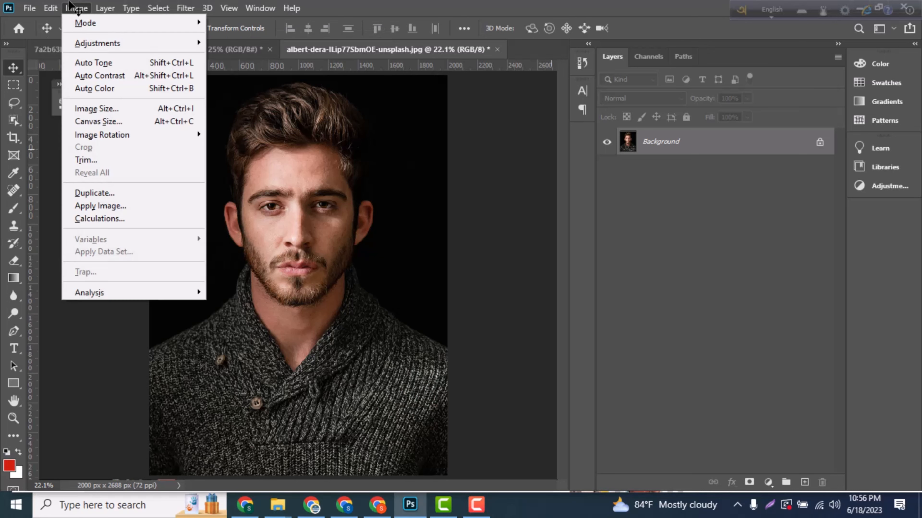
pyautogui.click(117, 114)
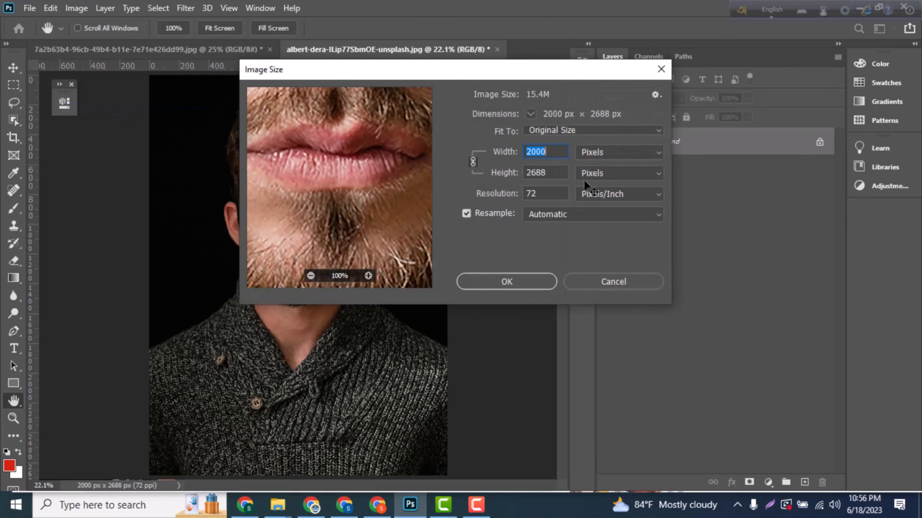
pyautogui.moveTo(531, 173); pyautogui.dragTo(549, 174)
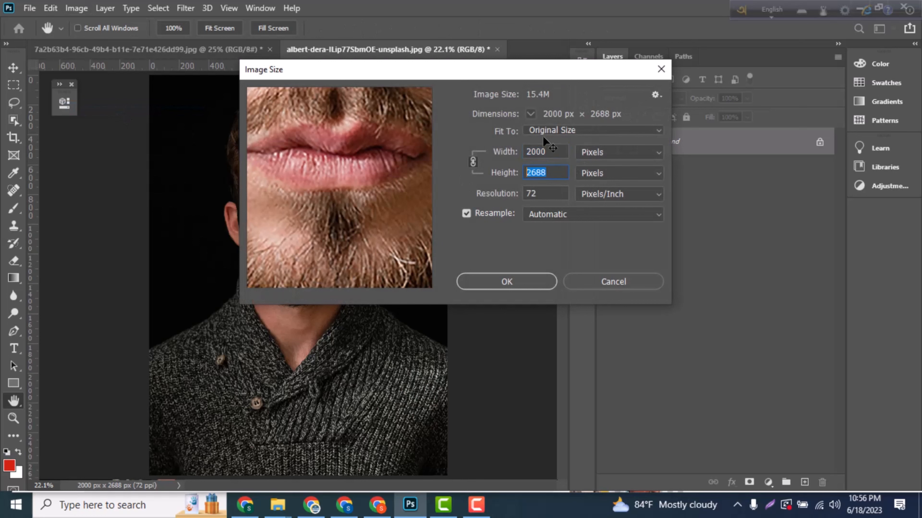
pyautogui.doubleClick(543, 151)
pyautogui.click(494, 282)
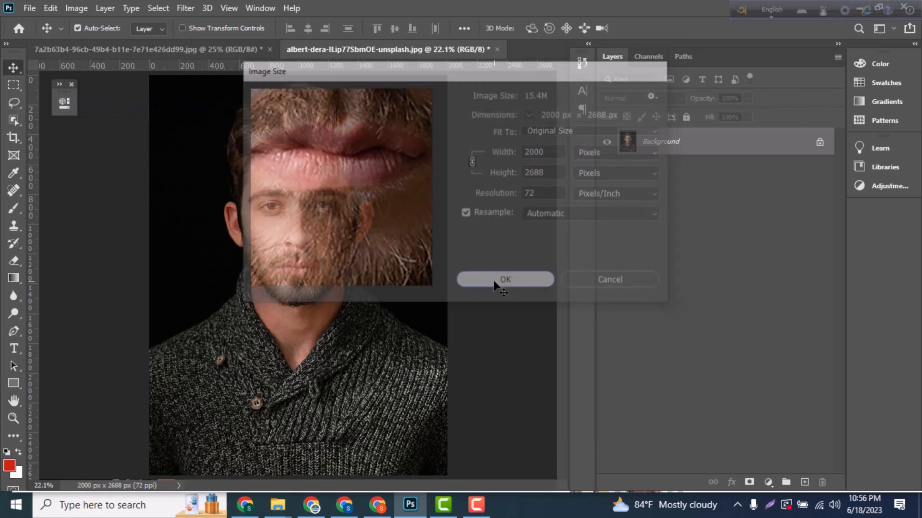
# Step: Duplicate the Background layer and apply Shadows/Highlights to the copy with a shadows amount of 30%
pyautogui.moveTo(728, 146); pyautogui.dragTo(806, 481)
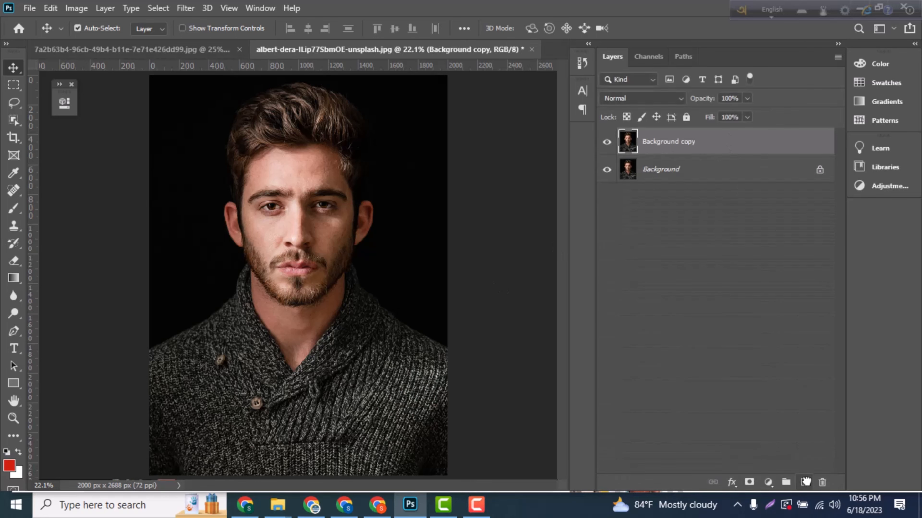
pyautogui.click(76, 8)
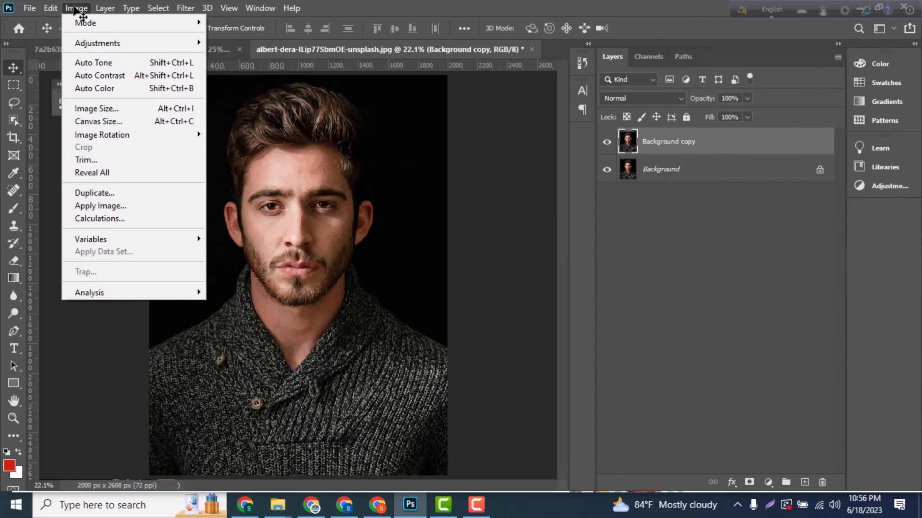
pyautogui.moveTo(104, 45)
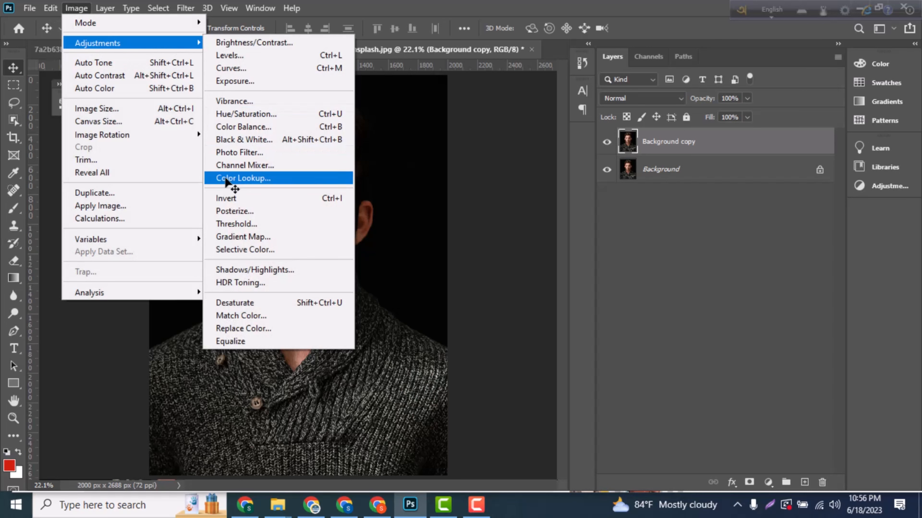
pyautogui.click(242, 271)
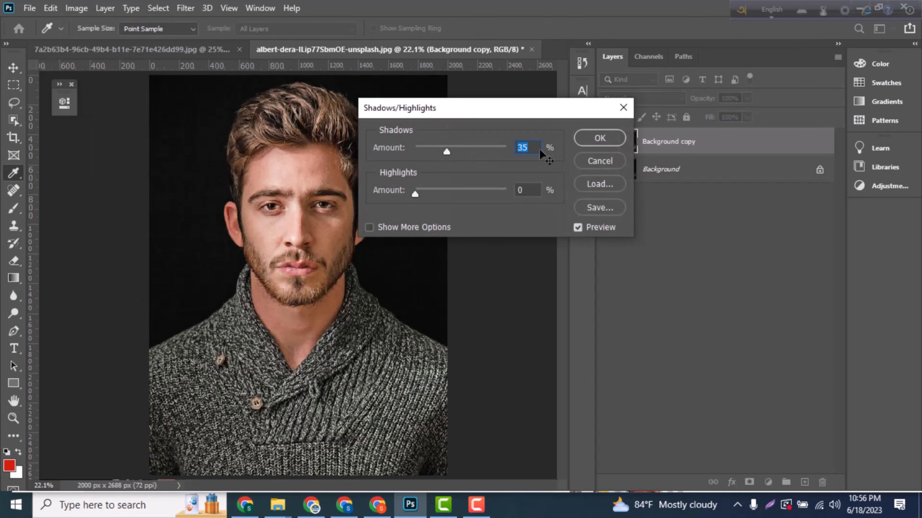
pyautogui.write('30')
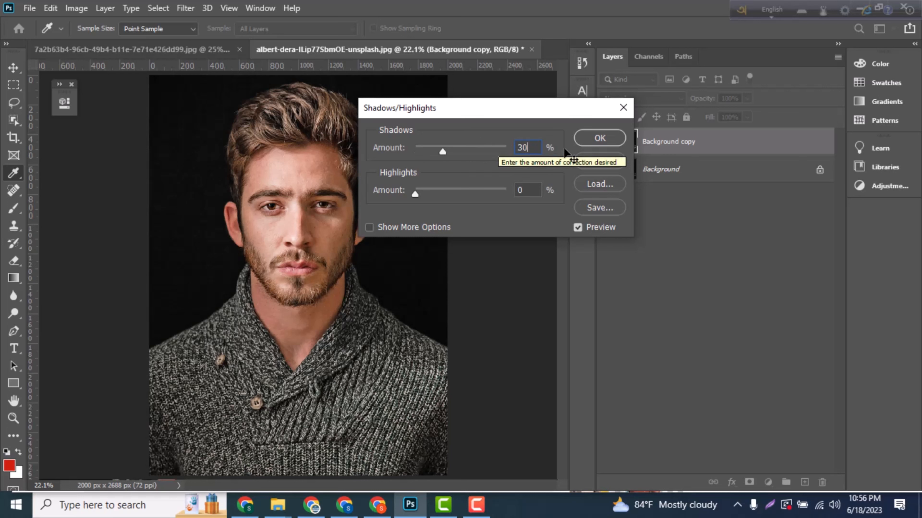
pyautogui.click(598, 140)
# Step: Apply Levels to the Background copy layer with input black point 8 and white point 230
pyautogui.click(75, 8)
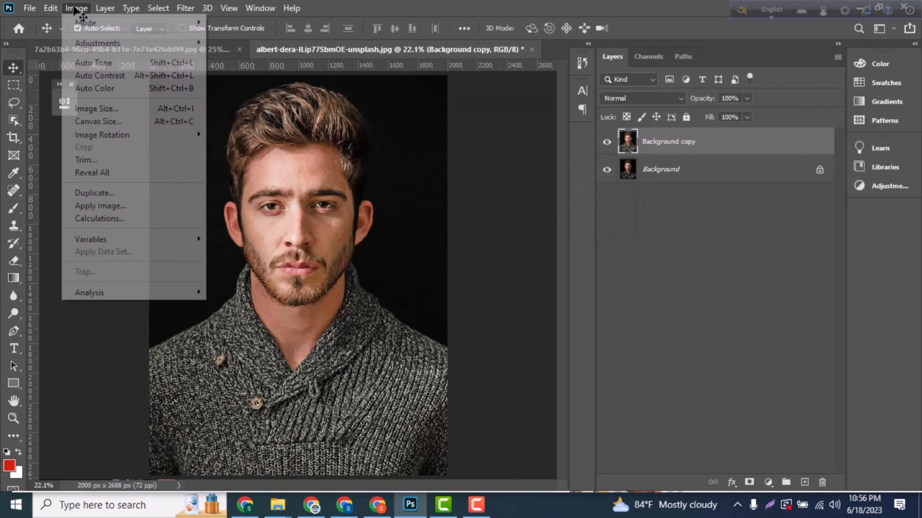
pyautogui.moveTo(87, 43)
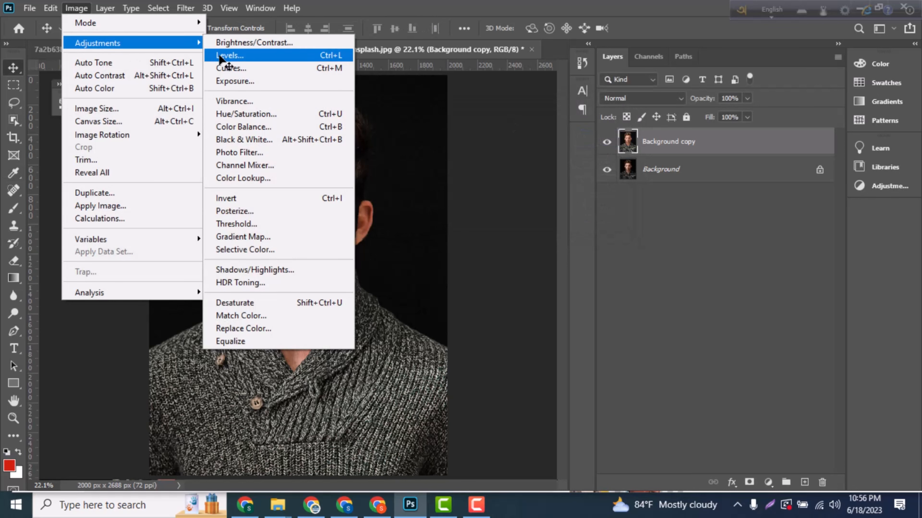
pyautogui.click(224, 55)
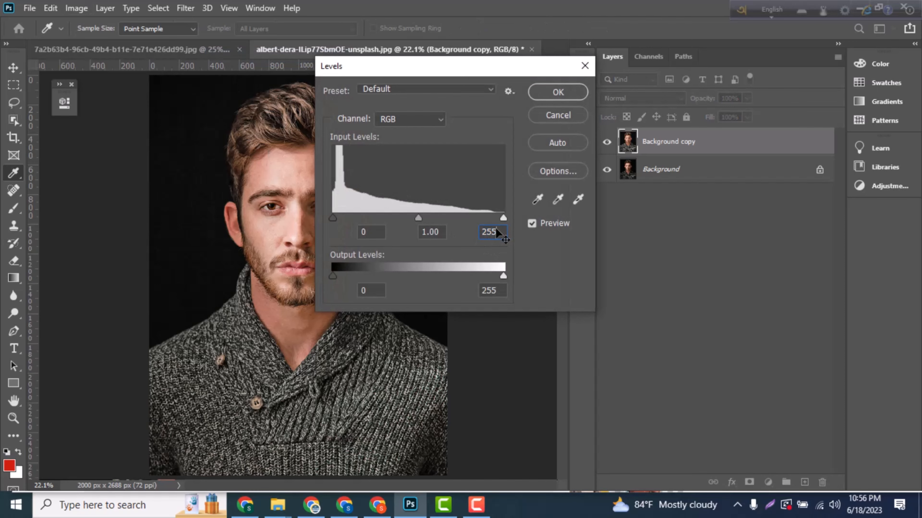
pyautogui.write('230')
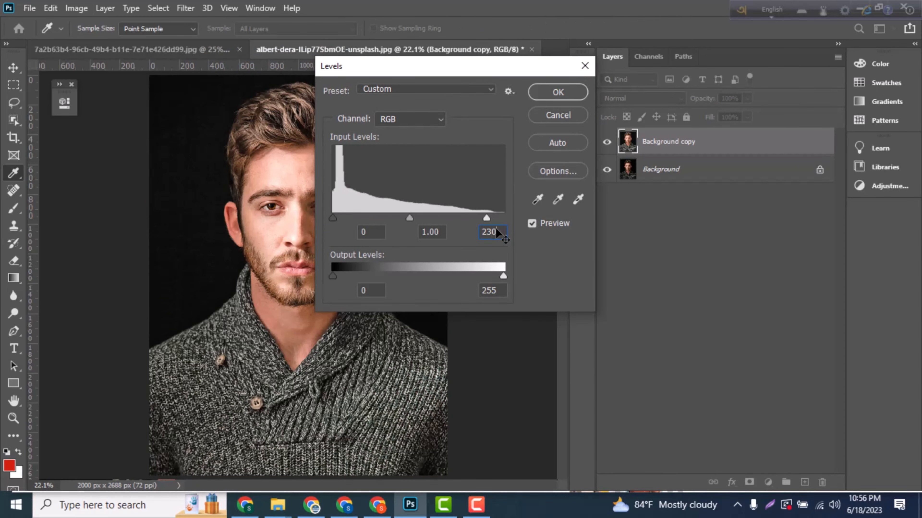
pyautogui.click(371, 232)
pyautogui.write('8')
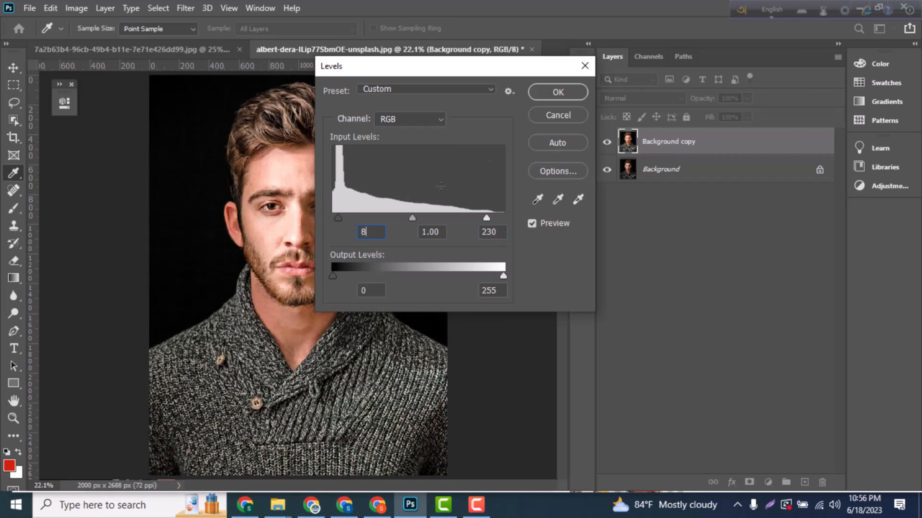
pyautogui.click(557, 93)
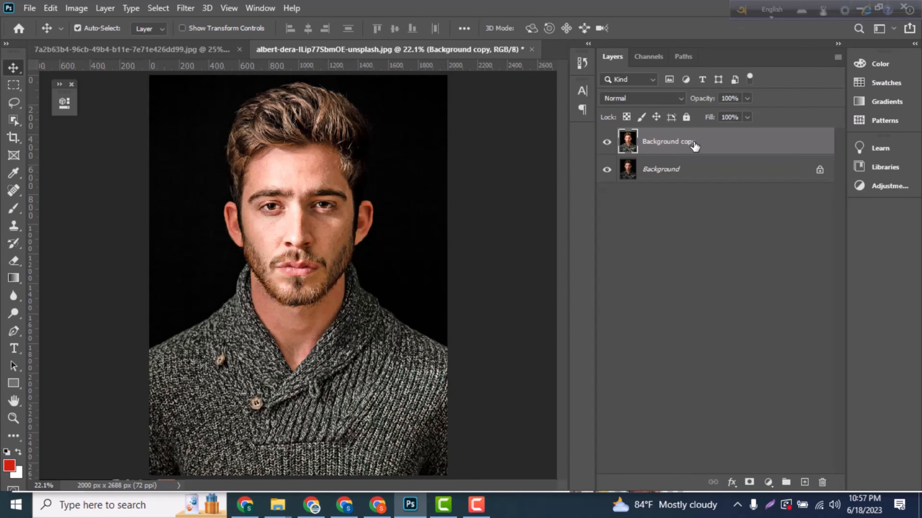
# Step: Duplicate the Background copy layer as Background copy 2
pyautogui.rightClick(694, 145)
pyautogui.click(719, 74)
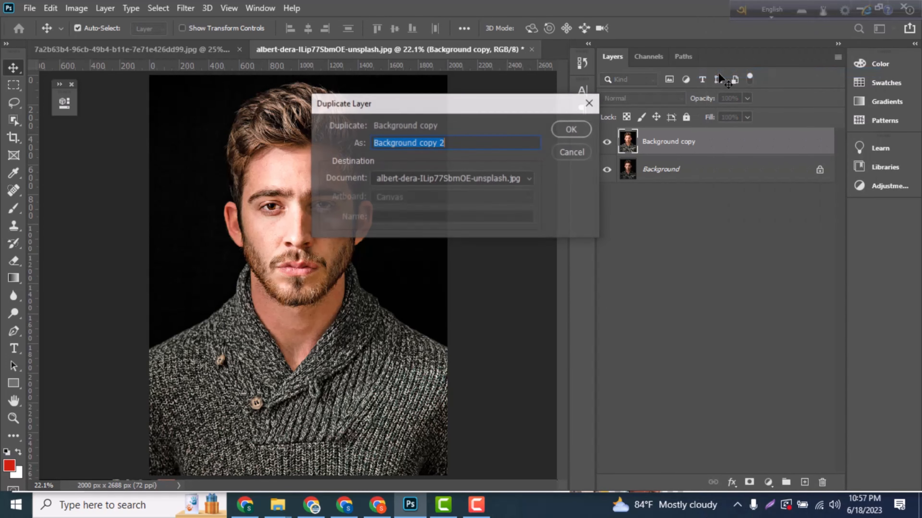
pyautogui.click(572, 130)
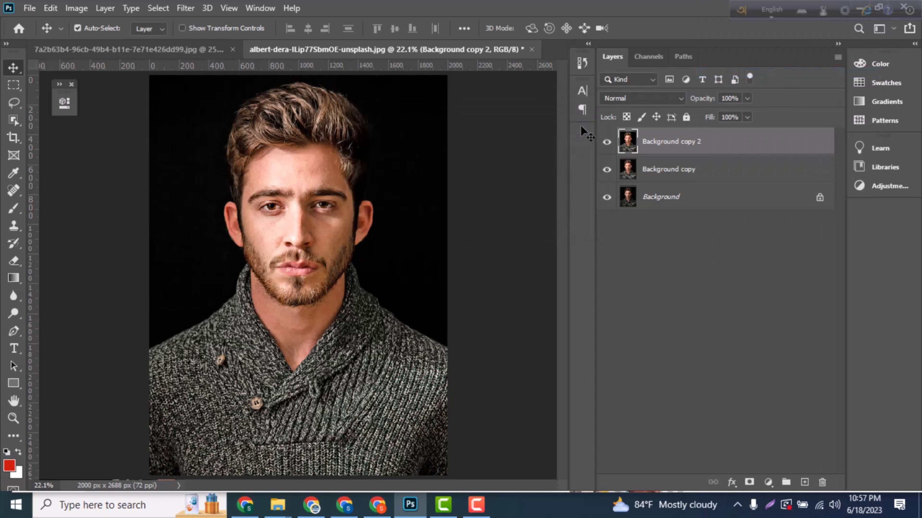
# Step: Apply a High Pass filter with a 2.0 pixel radius to Background copy 2 and set its blend mode to Overlay
pyautogui.click(185, 8)
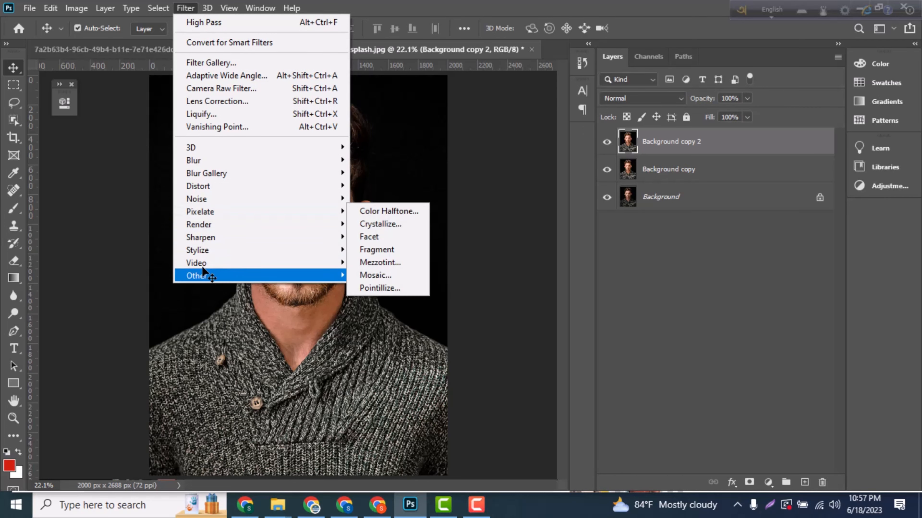
pyautogui.moveTo(204, 278)
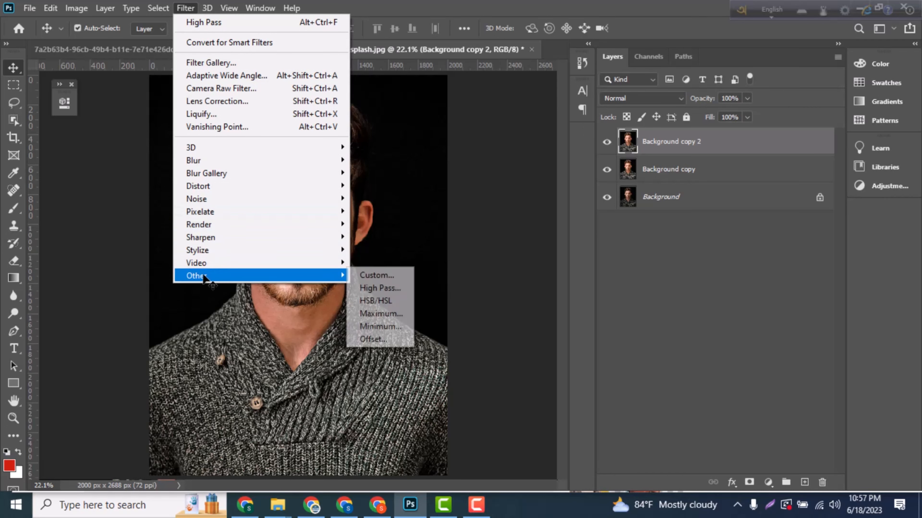
pyautogui.click(377, 288)
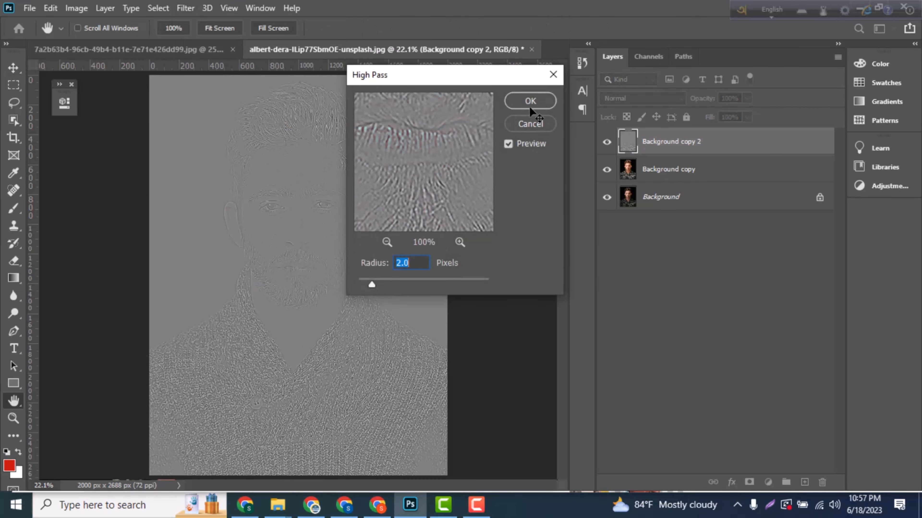
pyautogui.click(529, 103)
pyautogui.click(681, 97)
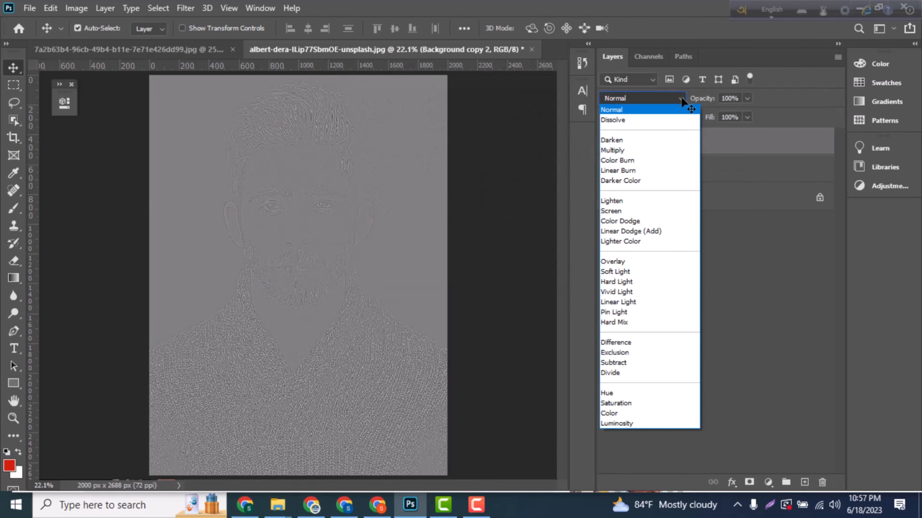
pyautogui.click(642, 261)
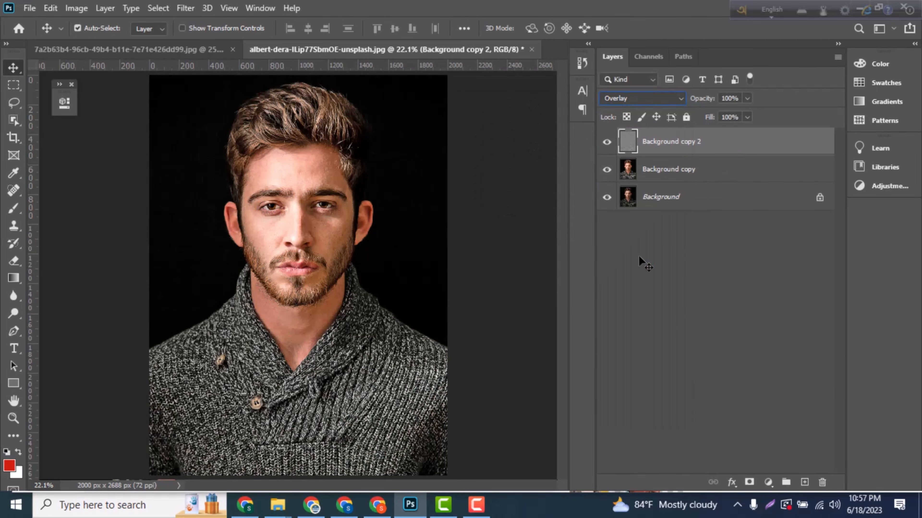
# Step: Merge Background copy 2 with the Background copy layer
pyautogui.keyDown('shift'); pyautogui.click(673, 170); pyautogui.keyUp('shift')
pyautogui.rightClick(673, 170)
pyautogui.click(740, 400)
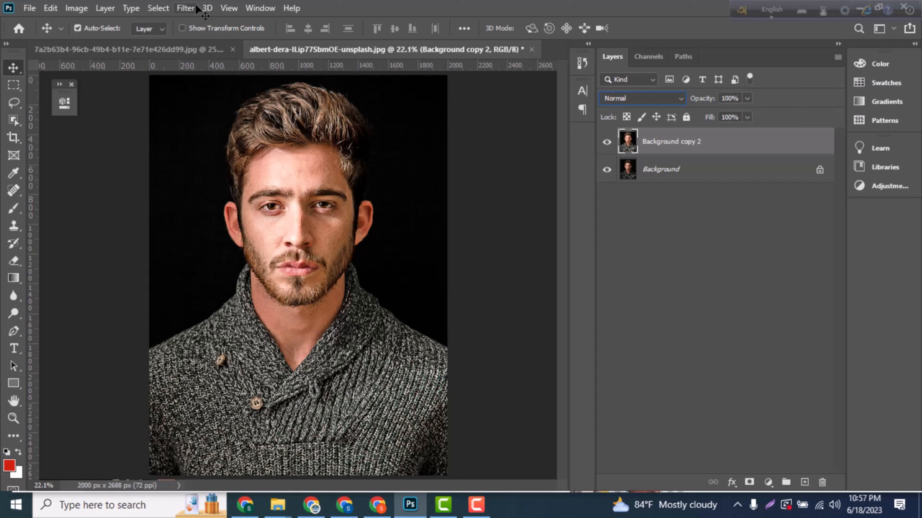
# Step: Sharpen the merged layer with Unsharp Mask at amount 150%, radius 2.0 pixels and threshold 0
pyautogui.click(157, 8)
pyautogui.click(185, 8)
pyautogui.click(185, 8)
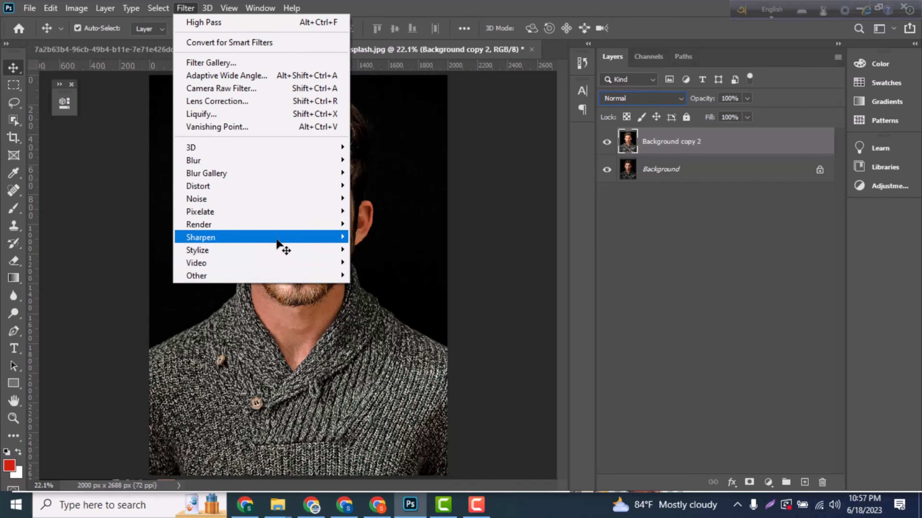
pyautogui.moveTo(283, 238)
pyautogui.click(399, 301)
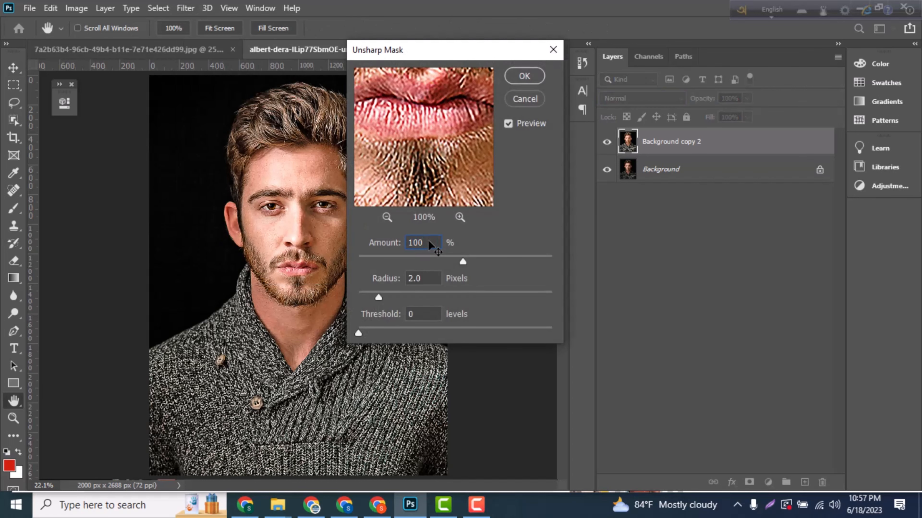
pyautogui.doubleClick(429, 244)
pyautogui.write('150')
pyautogui.doubleClick(421, 280)
pyautogui.doubleClick(409, 315)
pyautogui.click(517, 82)
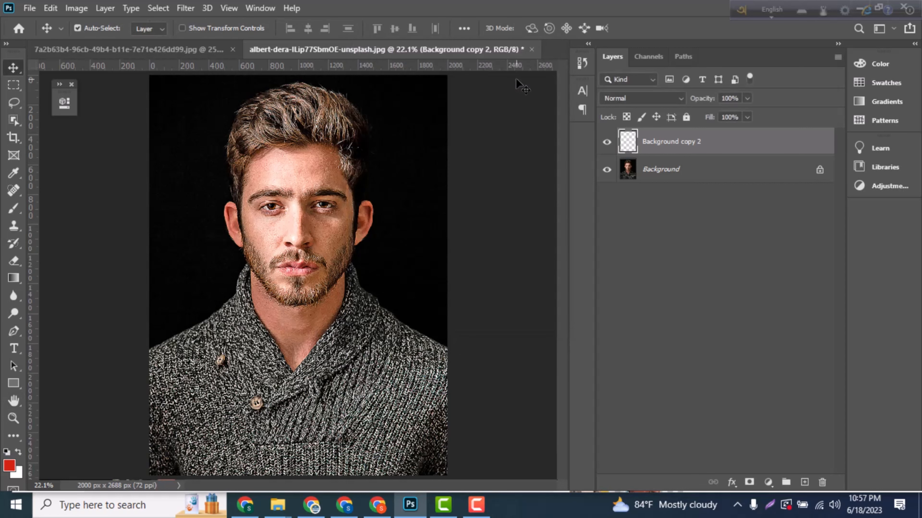
# Step: Apply the Diffuse filter in Anisotropic mode to the merged layer, checking the eye area in the preview
pyautogui.click(176, 10)
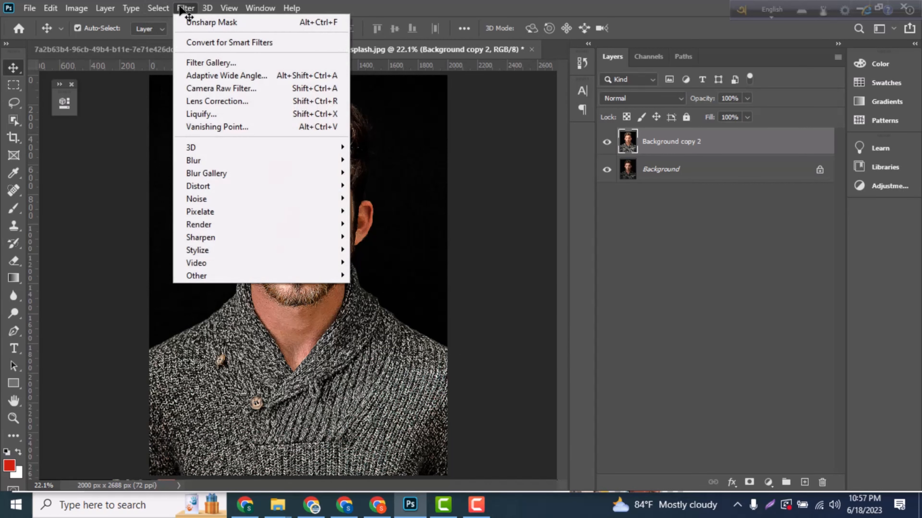
pyautogui.moveTo(253, 250)
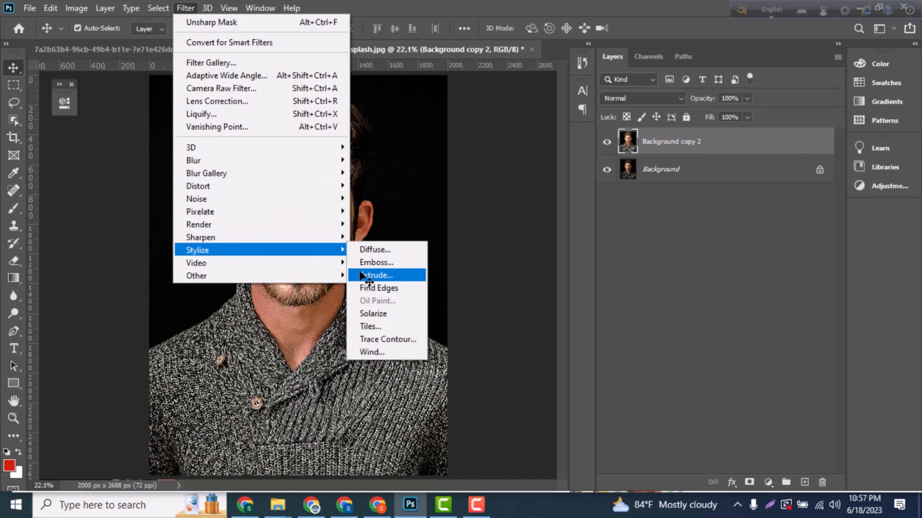
pyautogui.click(374, 250)
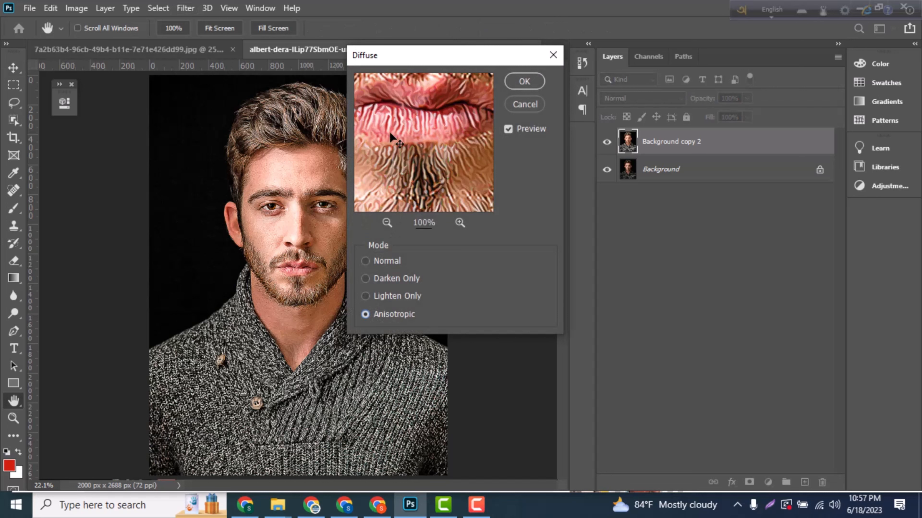
pyautogui.moveTo(392, 134); pyautogui.dragTo(458, 218)
pyautogui.moveTo(408, 81); pyautogui.dragTo(423, 210)
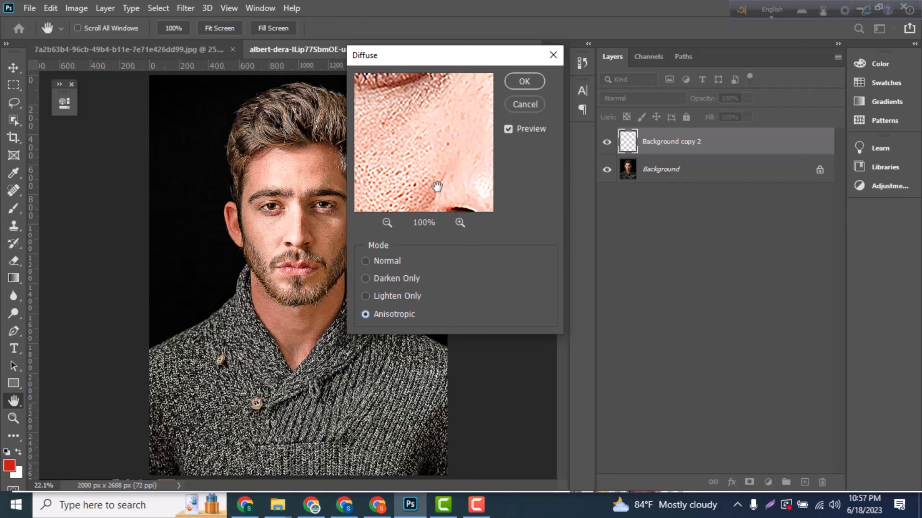
pyautogui.moveTo(466, 147); pyautogui.dragTo(441, 218)
pyautogui.moveTo(424, 133); pyautogui.dragTo(467, 178)
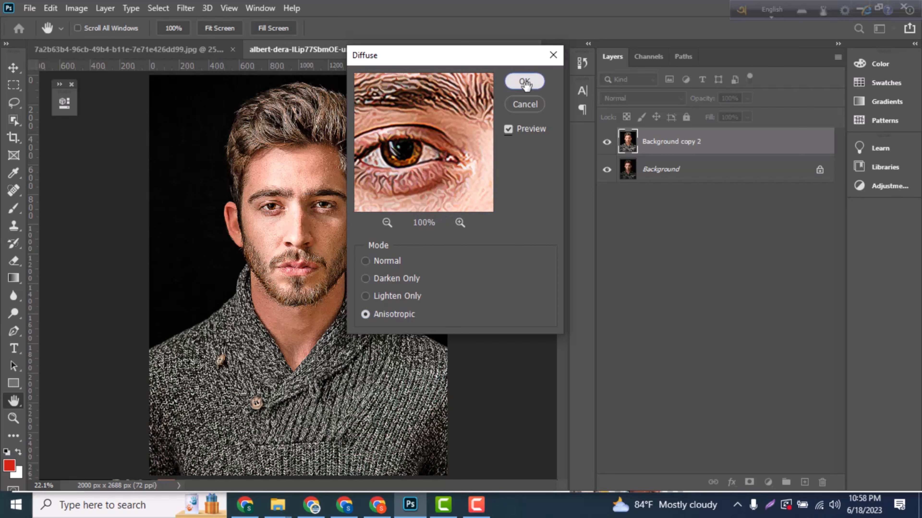
pyautogui.click(524, 81)
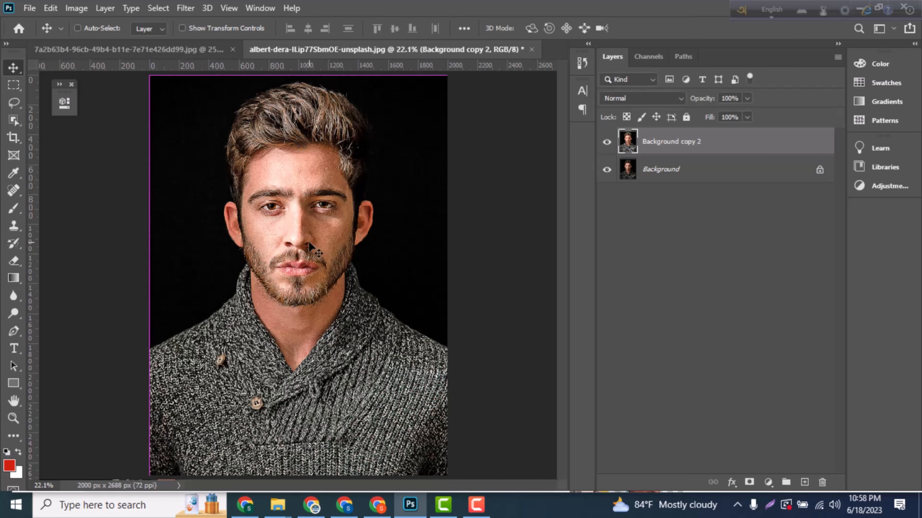
# Step: Inspect the diffused face up close and rotate the whole canvas 90° clockwise
pyautogui.hotkey('ctrl', '+')
pyautogui.hotkey('ctrl', '+')
pyautogui.hotkey('ctrl', '+')
pyautogui.scroll(1, 308, 242)
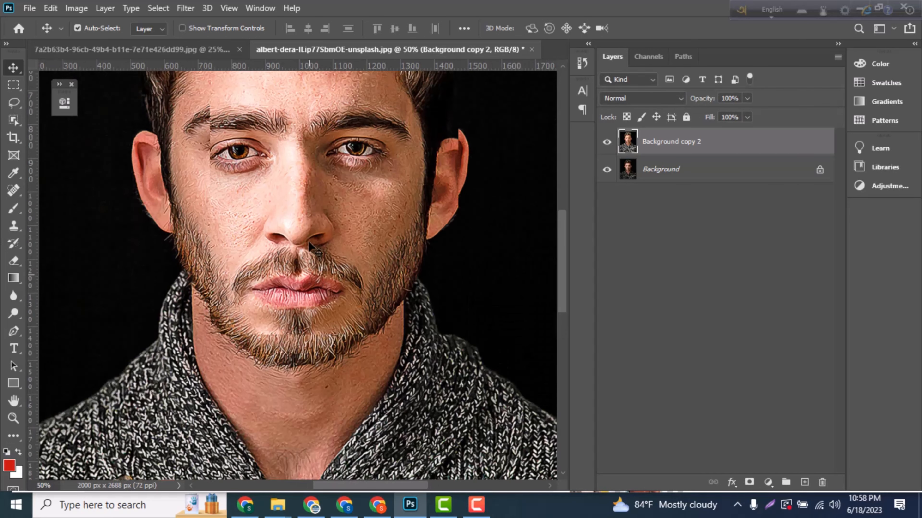
pyautogui.scroll(2, 309, 243)
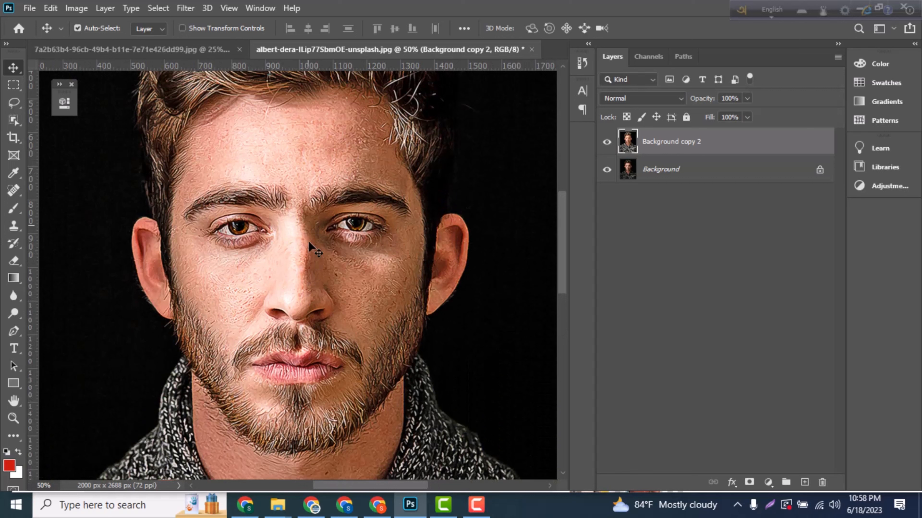
pyautogui.click(77, 9)
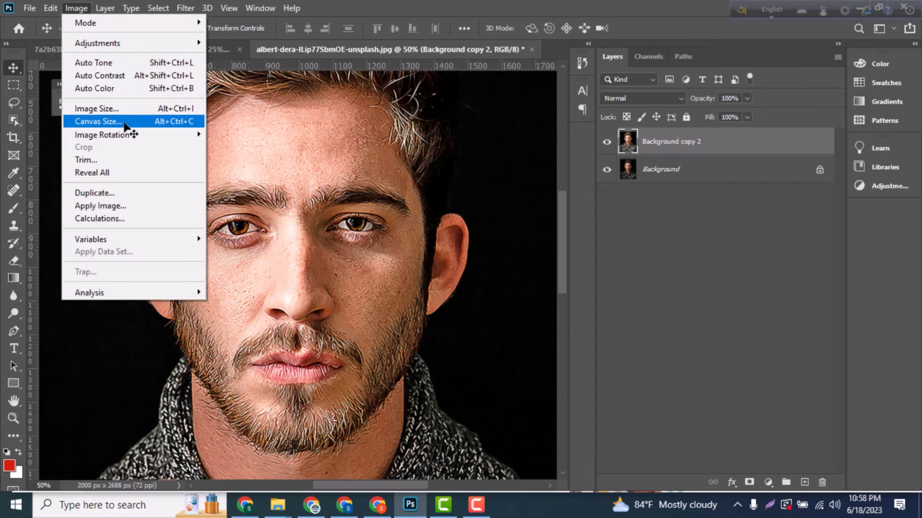
pyautogui.moveTo(126, 137)
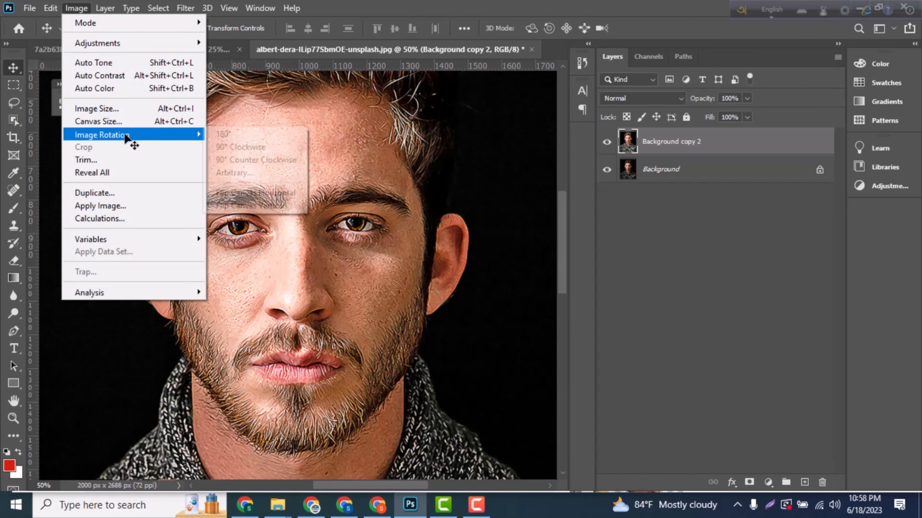
pyautogui.click(240, 147)
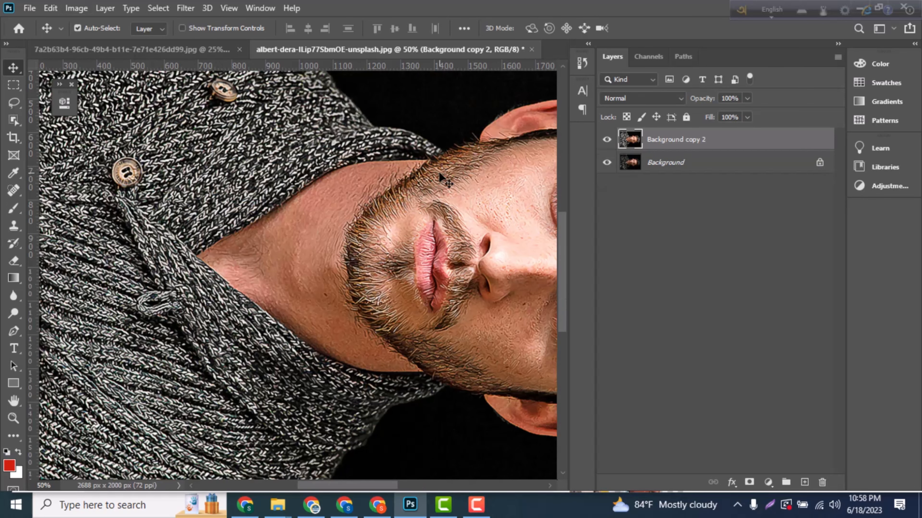
# Step: Reapply the Diffuse filter to Background copy 2 on the sideways image and check the facial texture
pyautogui.moveTo(457, 238); pyautogui.dragTo(240, 229)
pyautogui.hotkey('ctrl', 'r')
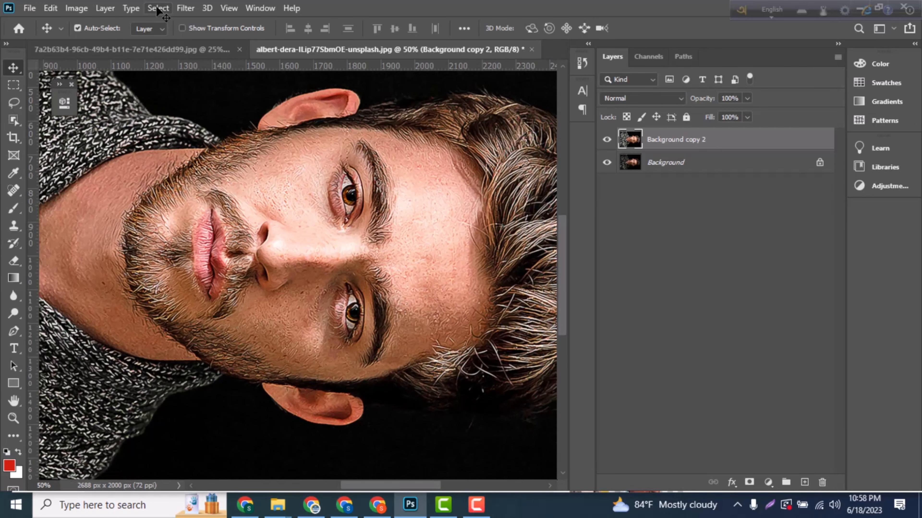
pyautogui.click(185, 8)
pyautogui.click(191, 22)
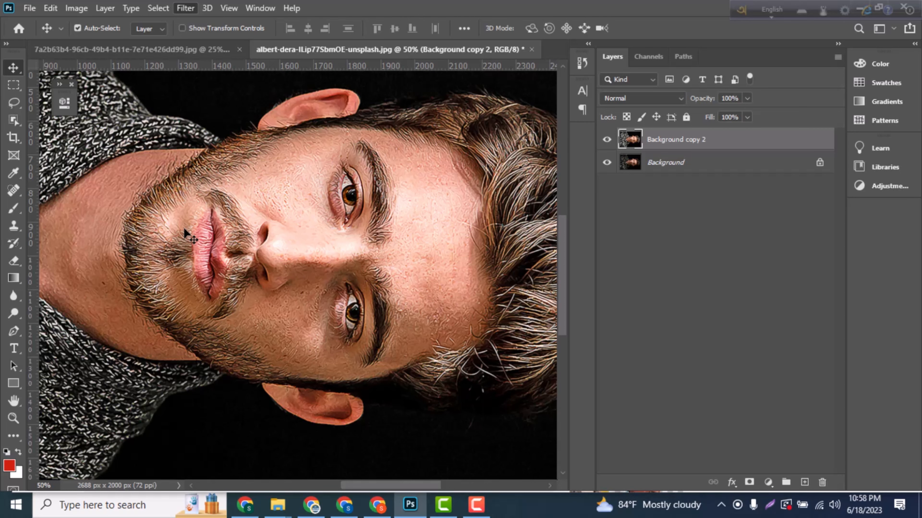
pyautogui.hotkey('ctrl', '+')
pyautogui.hotkey('ctrl', '+')
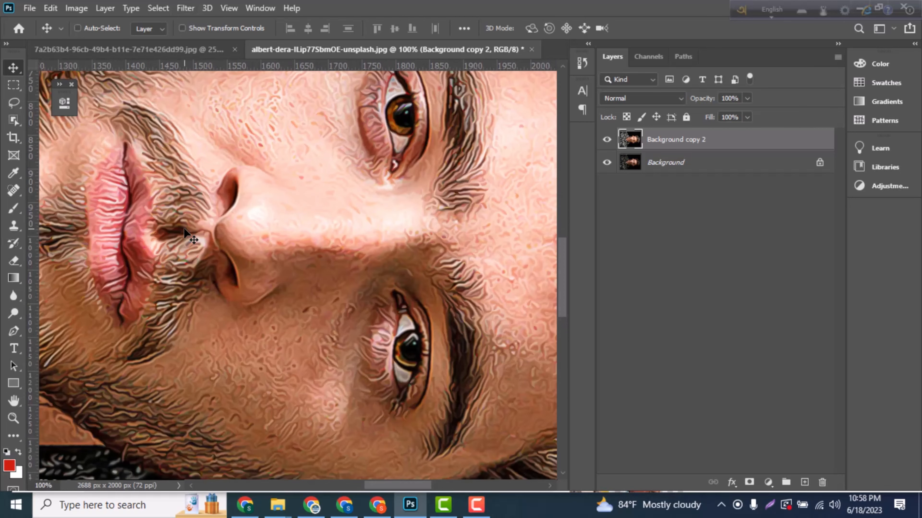
pyautogui.hotkey('ctrl', '-')
pyautogui.hotkey('ctrl', '-')
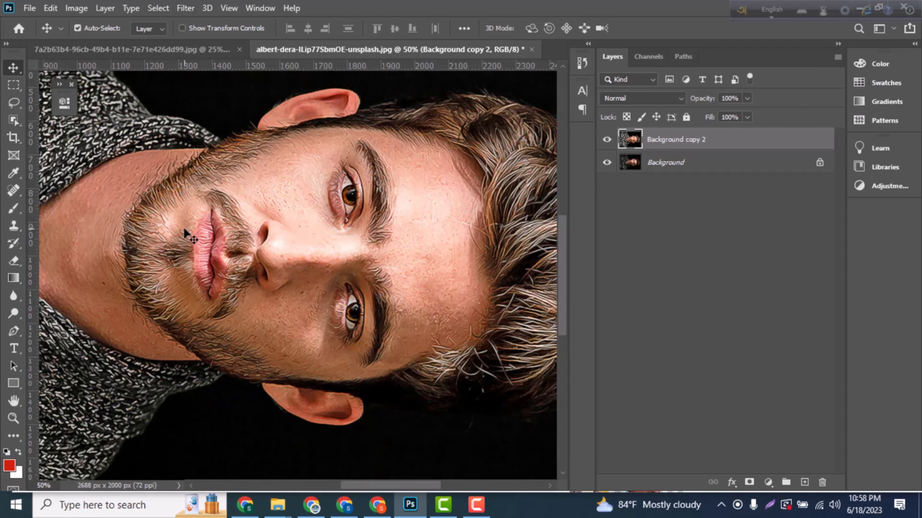
# Step: Rotate the canvas another 90° clockwise so the portrait is upside down
pyautogui.click(75, 8)
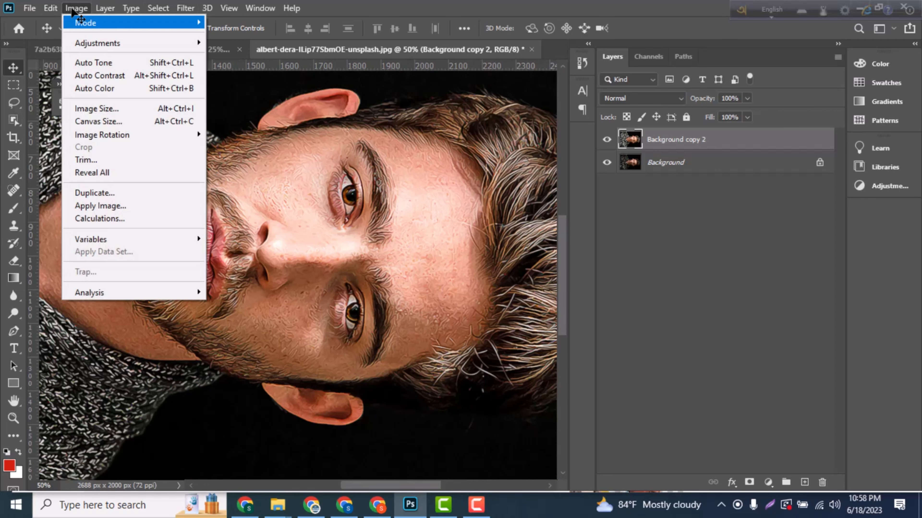
pyautogui.moveTo(131, 138)
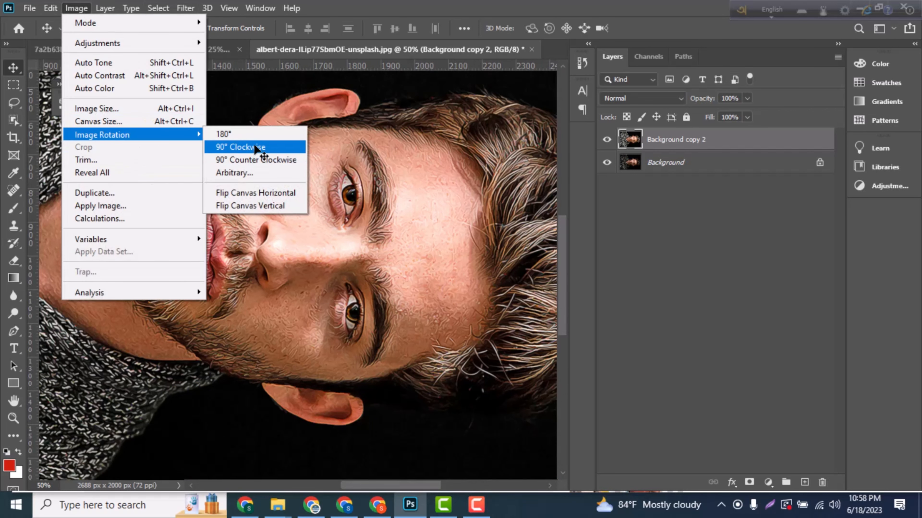
pyautogui.click(255, 147)
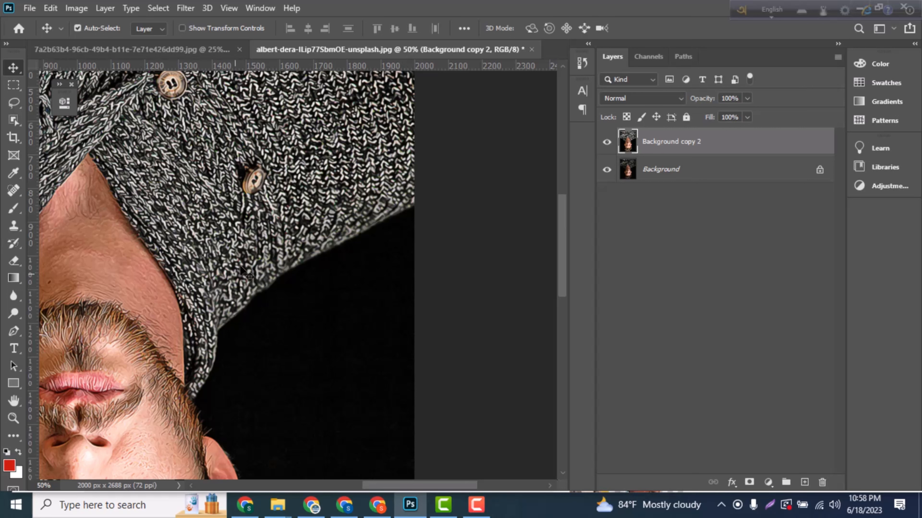
pyautogui.hotkey('ctrl', 'r')
pyautogui.moveTo(173, 345); pyautogui.dragTo(396, 206)
pyautogui.moveTo(327, 353); pyautogui.dragTo(346, 290)
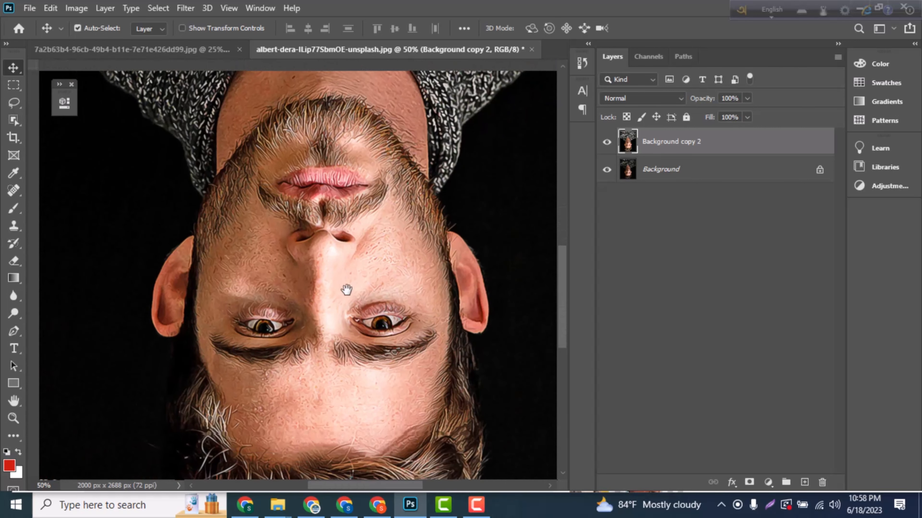
# Step: Repeat the Diffuse filter on Background copy 2 with the portrait upside down
pyautogui.click(185, 8)
pyautogui.click(199, 23)
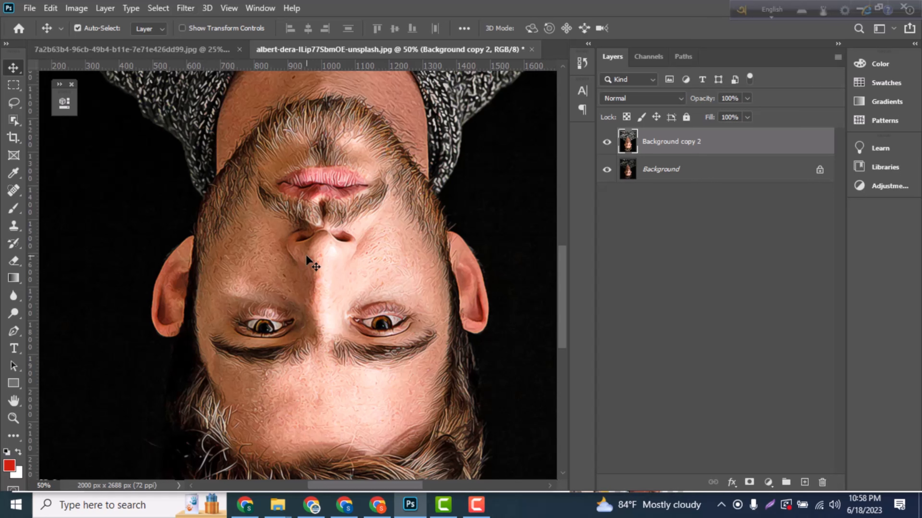
pyautogui.hotkey('ctrl', '0')
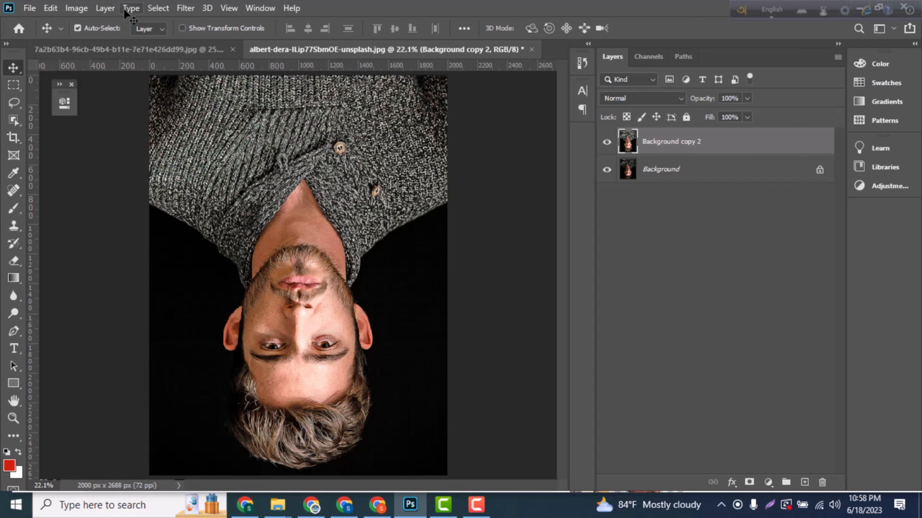
# Step: Rotate the canvas a third time by 90° clockwise and run the Diffuse filter again on Background copy 2
pyautogui.click(78, 8)
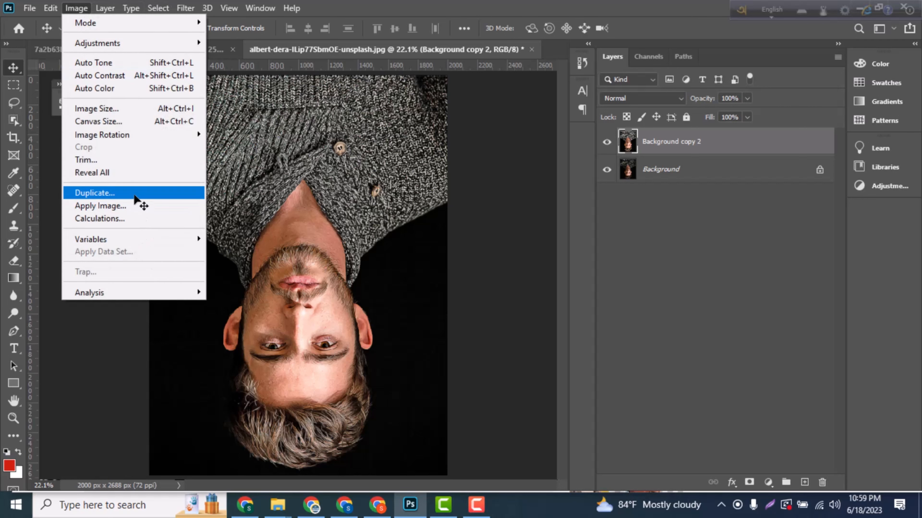
pyautogui.moveTo(125, 139)
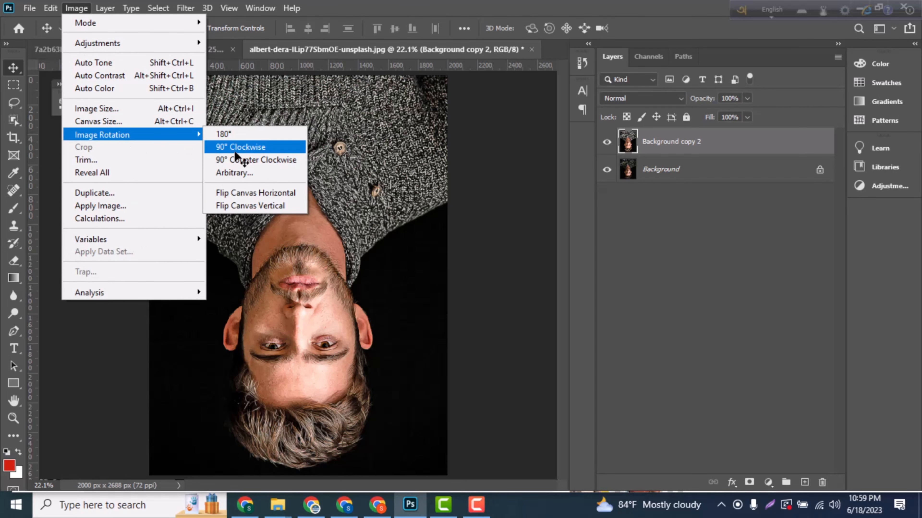
pyautogui.click(249, 151)
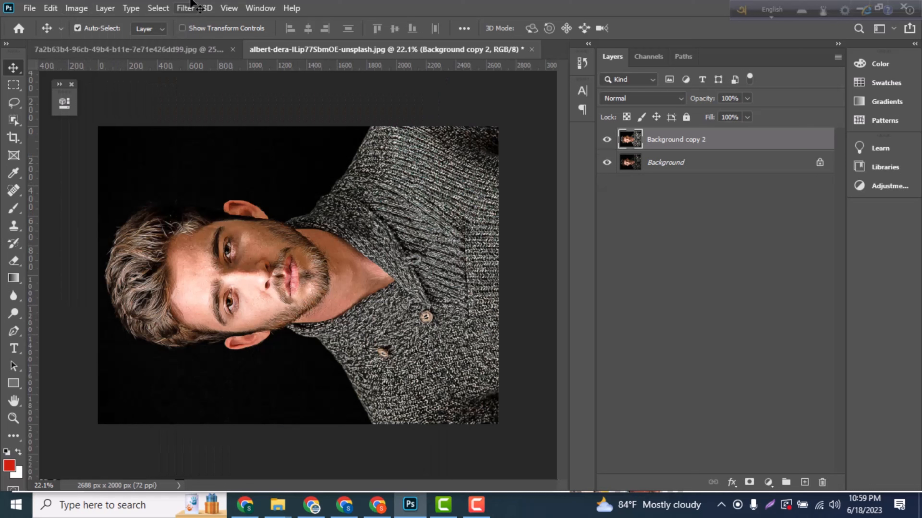
pyautogui.click(186, 8)
pyautogui.click(202, 24)
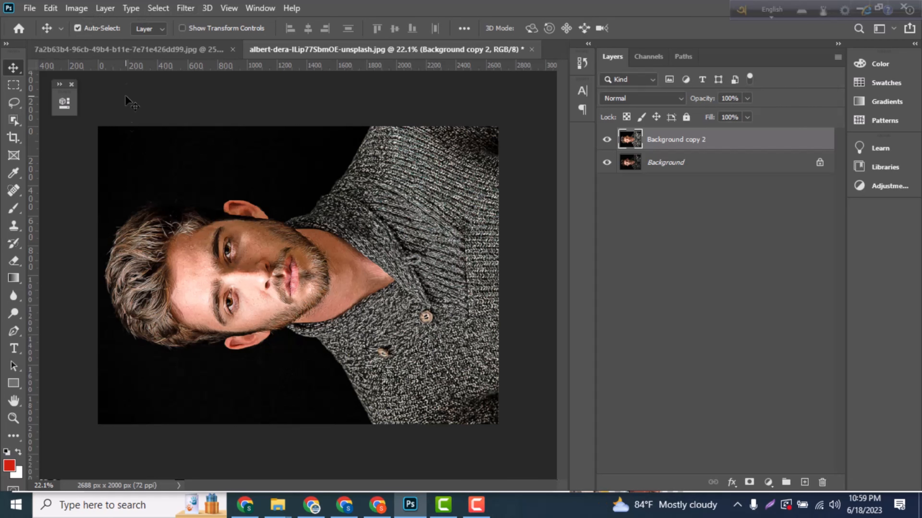
# Step: Rotate the canvas 90° clockwise back to upright and apply the Diffuse filter once more to Background copy 2
pyautogui.click(77, 8)
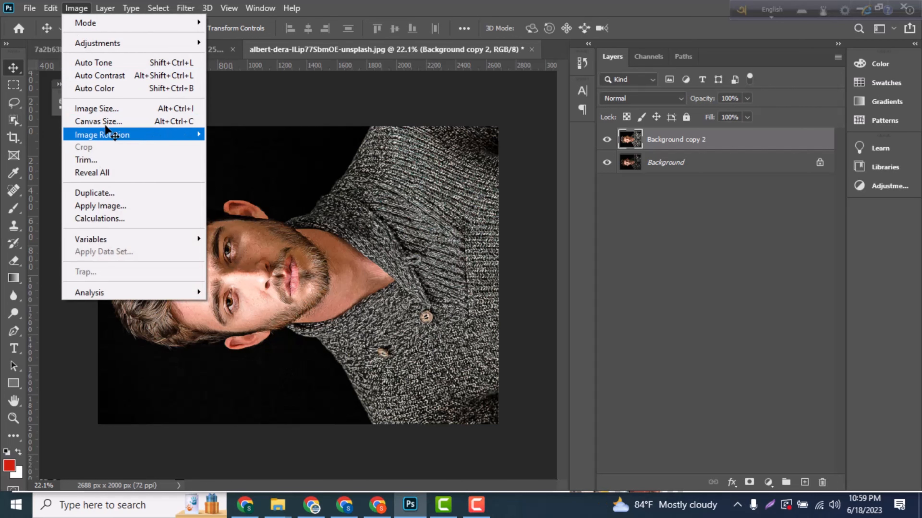
pyautogui.moveTo(109, 135)
pyautogui.click(250, 162)
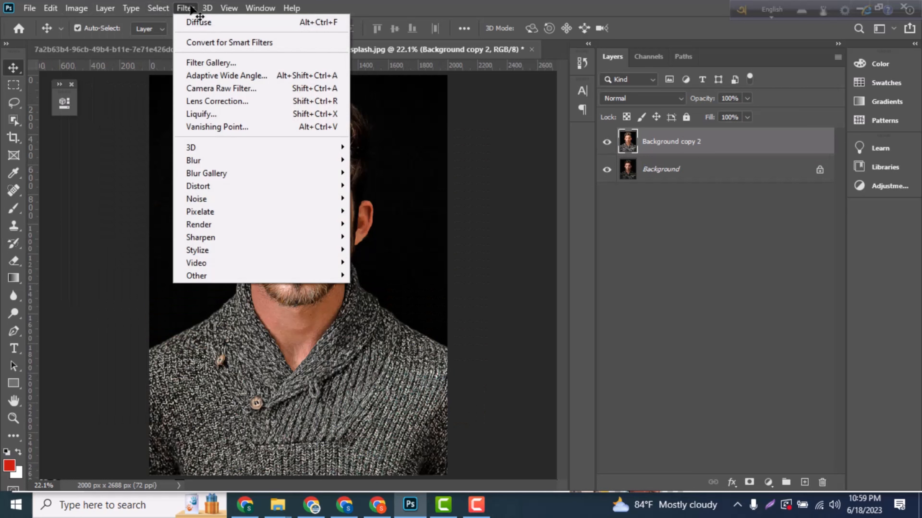
pyautogui.click(186, 8)
pyautogui.click(199, 22)
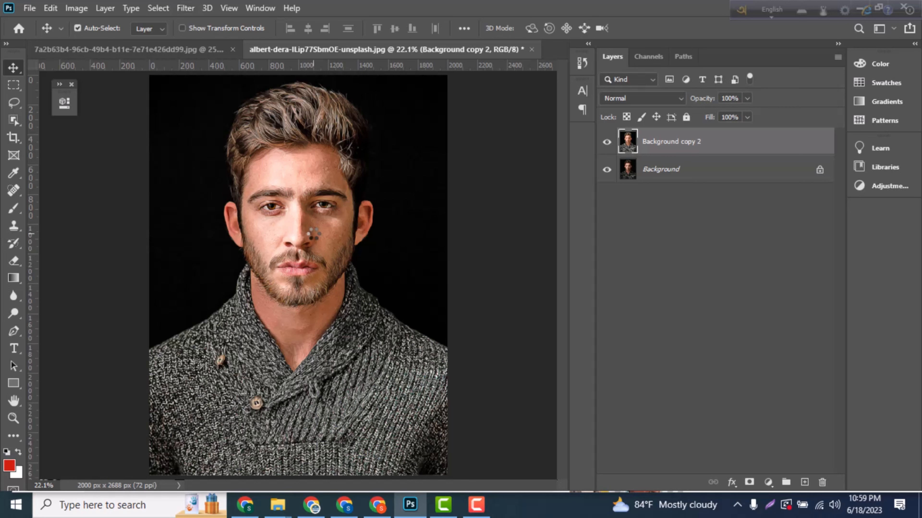
# Step: Examine the painterly face up close and compare it with the original by hiding and showing Background copy 2
pyautogui.scroll(4, 312, 234)
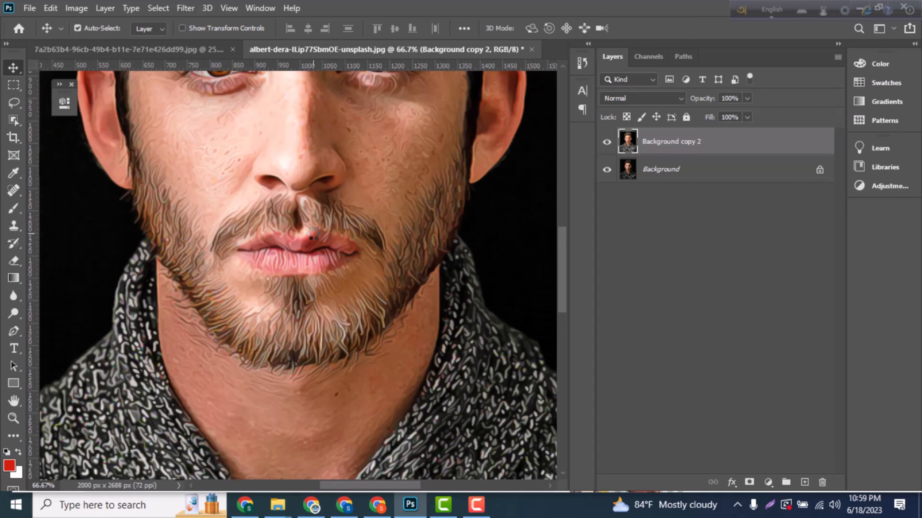
pyautogui.scroll(5, 313, 235)
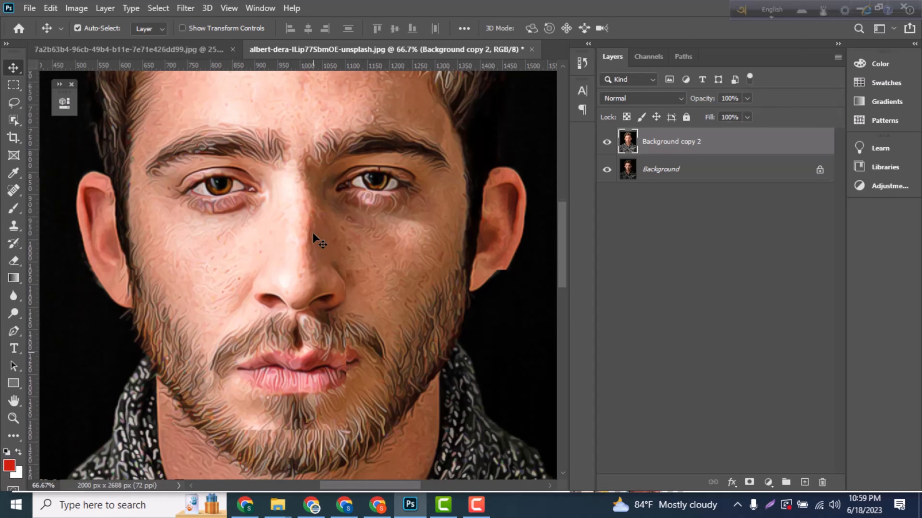
pyautogui.scroll(1, 312, 233)
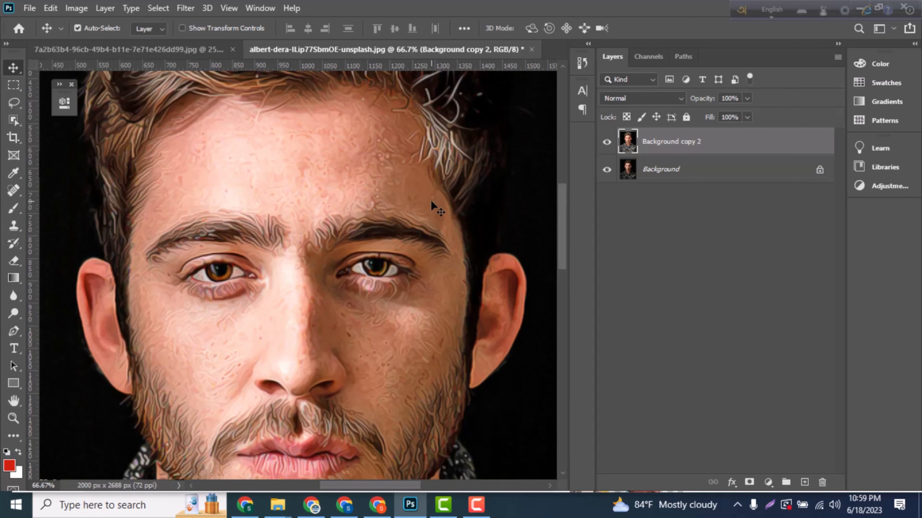
pyautogui.click(609, 147)
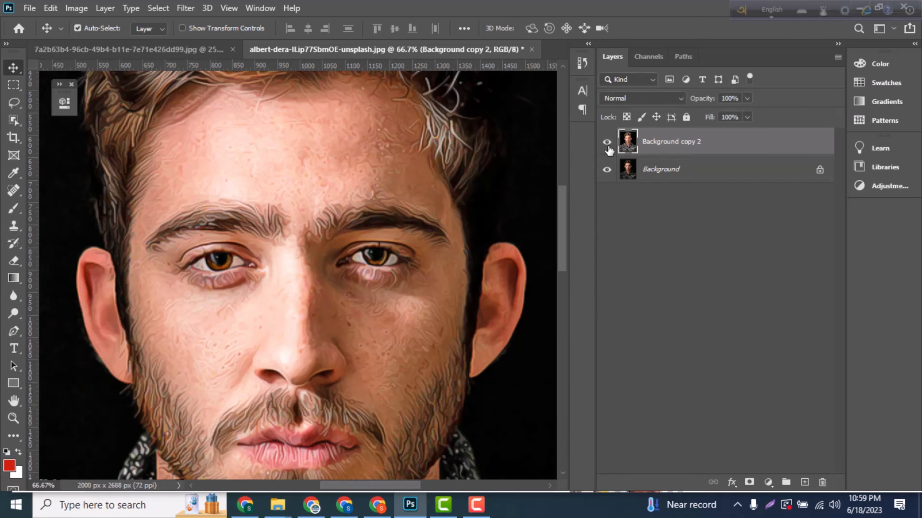
pyautogui.click(608, 147)
pyautogui.scroll(-2, 360, 298)
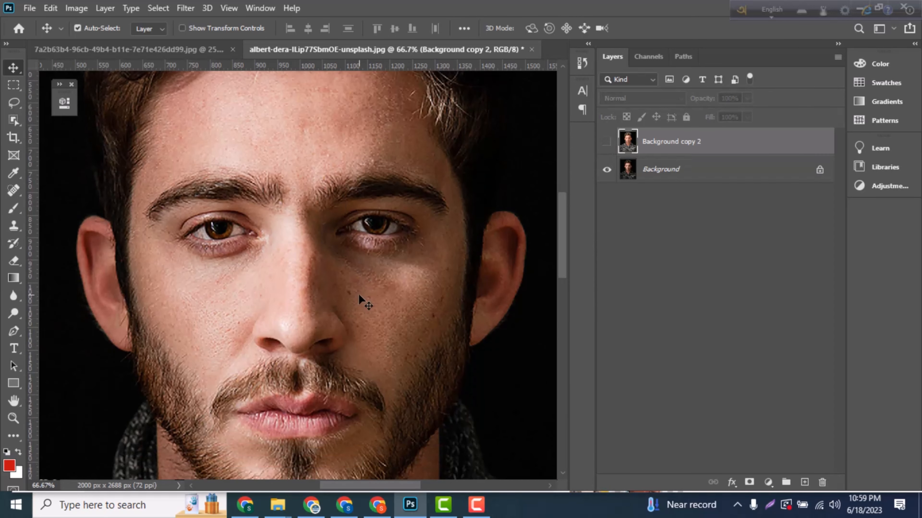
pyautogui.click(606, 145)
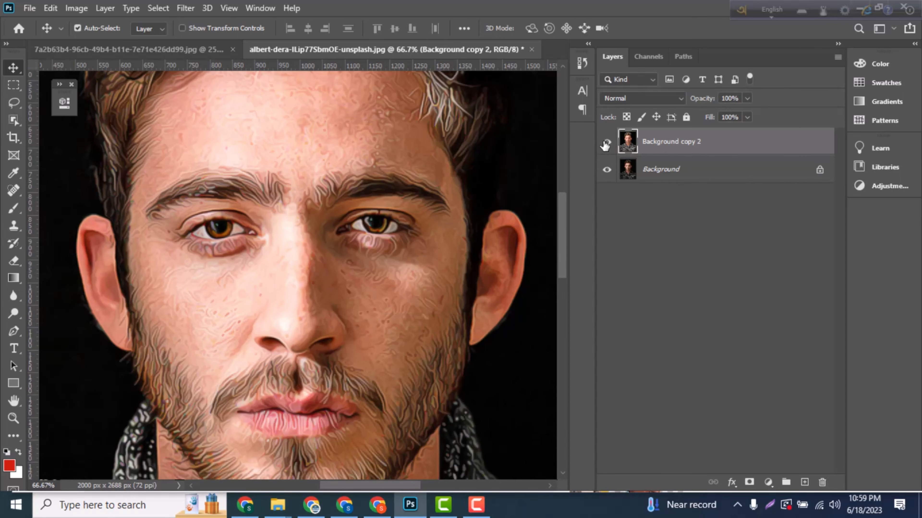
pyautogui.click(606, 144)
pyautogui.click(606, 144)
# Step: Apply Reduce Noise to Background copy 2 with strength 10 and preserve details, reduce color noise and sharpen details at 0%
pyautogui.hotkey('ctrl', '-')
pyautogui.hotkey('ctrl', '-')
pyautogui.hotkey('ctrl', '-')
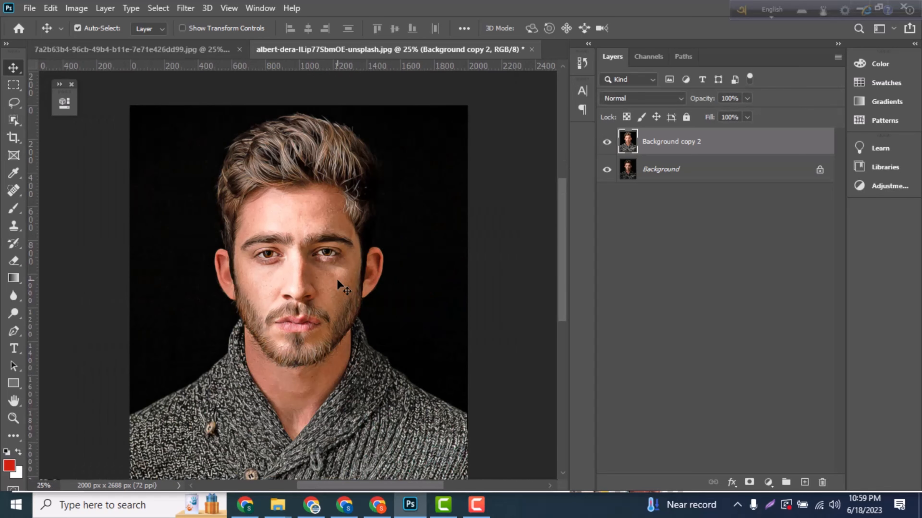
pyautogui.click(185, 8)
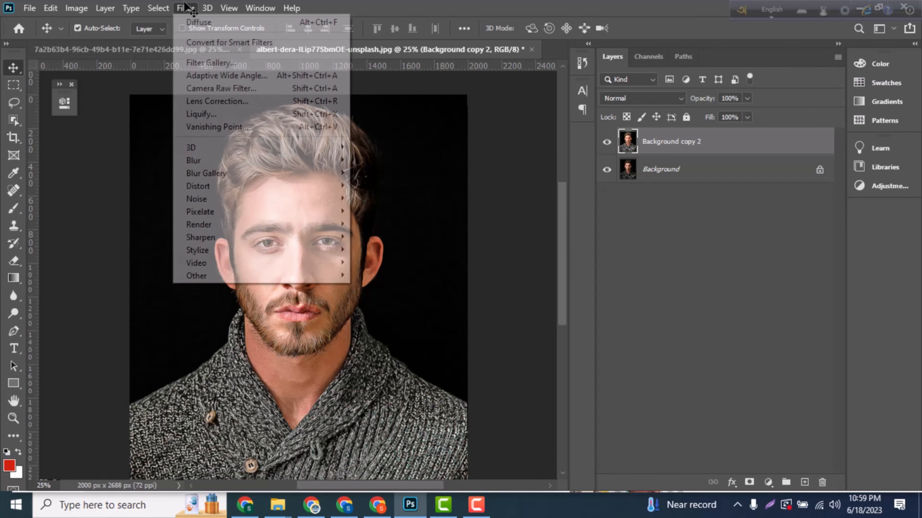
pyautogui.moveTo(243, 199)
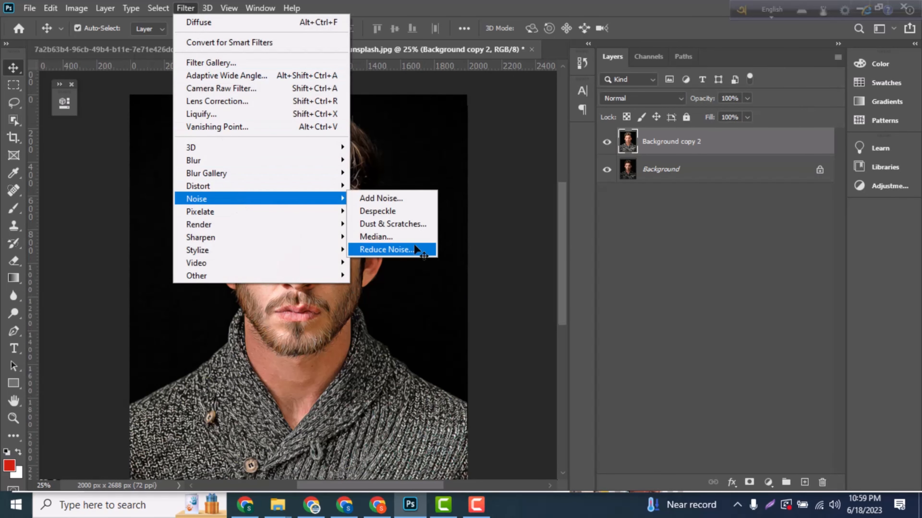
pyautogui.click(421, 251)
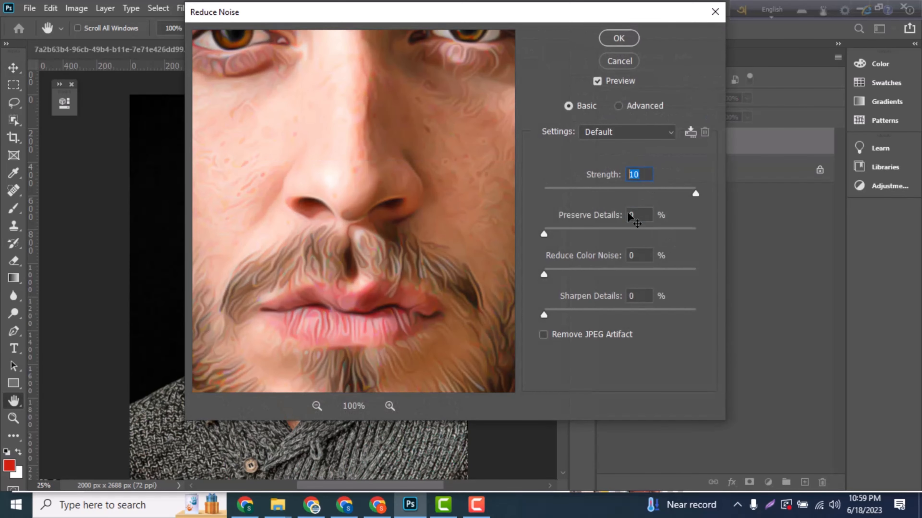
pyautogui.click(634, 215)
pyautogui.press('Tab')
pyautogui.press('Tab')
pyautogui.click(614, 39)
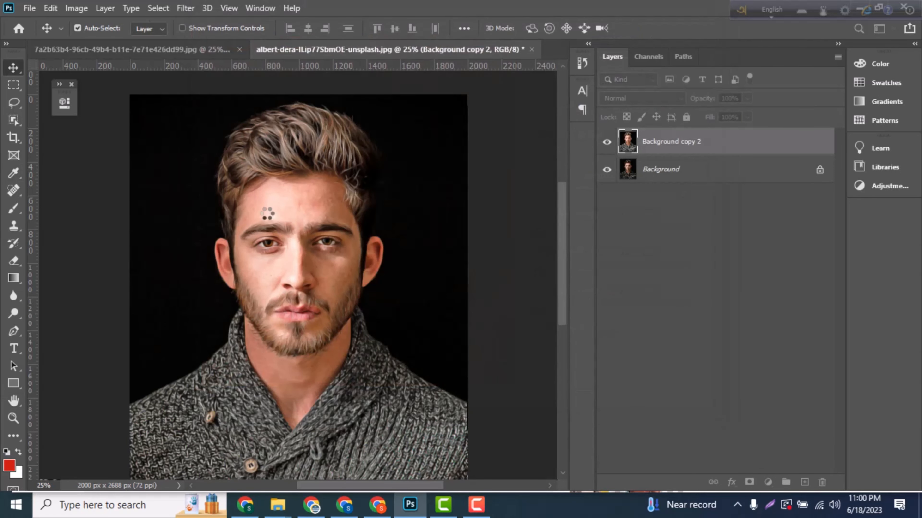
# Step: Apply Unsharp Mask to Background copy 2 with amount 100%, radius 2.0 pixels and threshold 0, checking the beard and hair in the preview
pyautogui.click(184, 8)
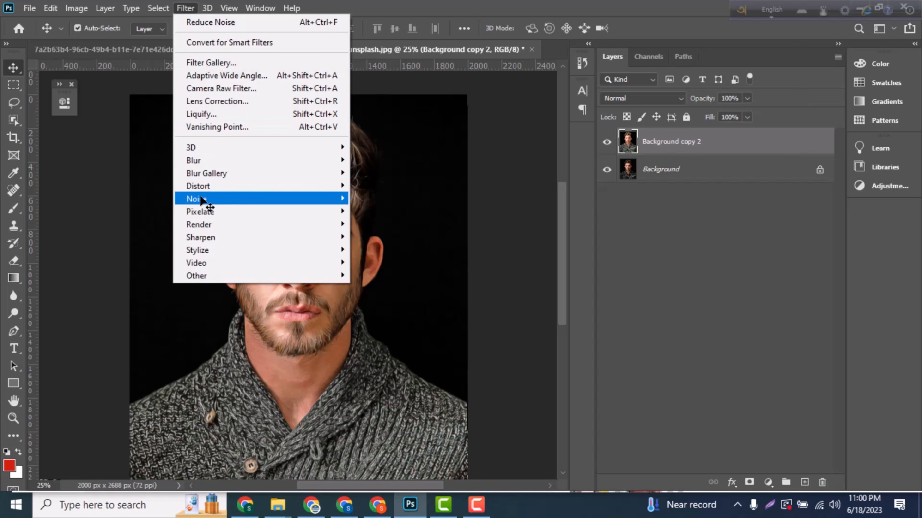
pyautogui.moveTo(217, 238)
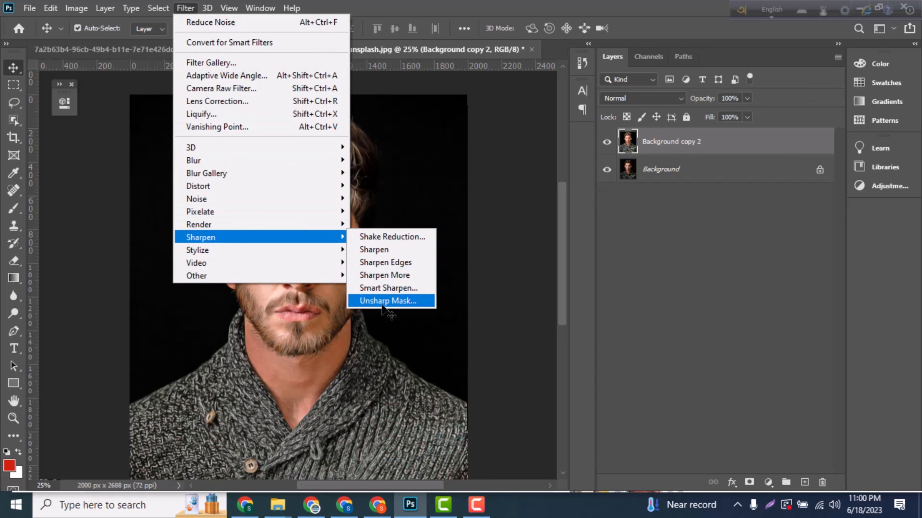
pyautogui.click(388, 301)
pyautogui.click(418, 243)
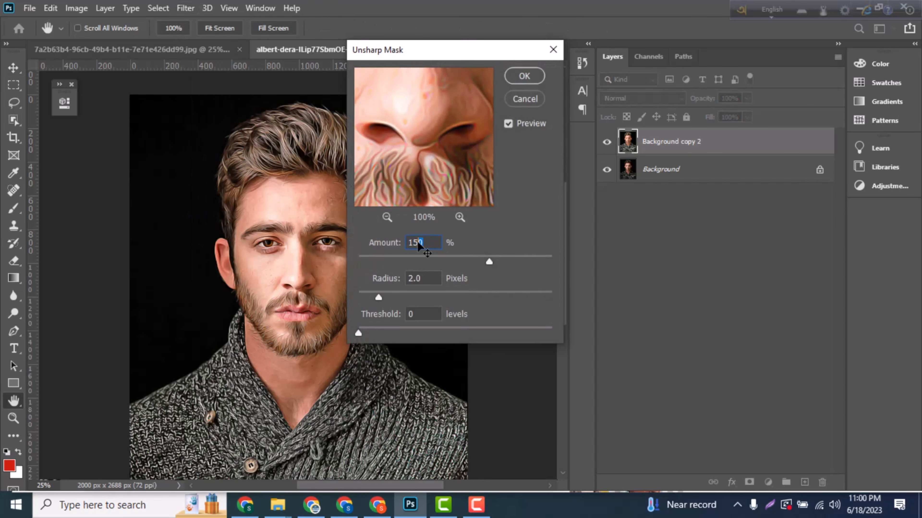
pyautogui.press('BackSpace')
pyautogui.write('0')
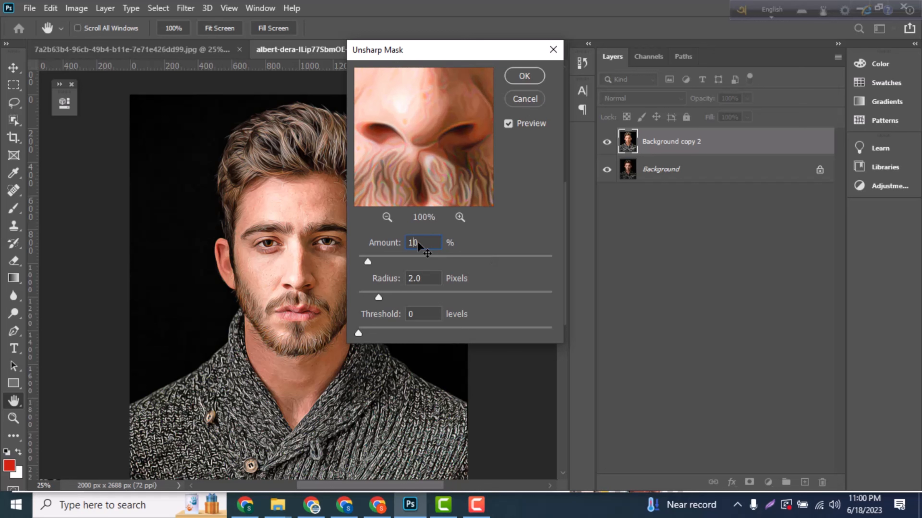
pyautogui.doubleClick(421, 279)
pyautogui.click(508, 123)
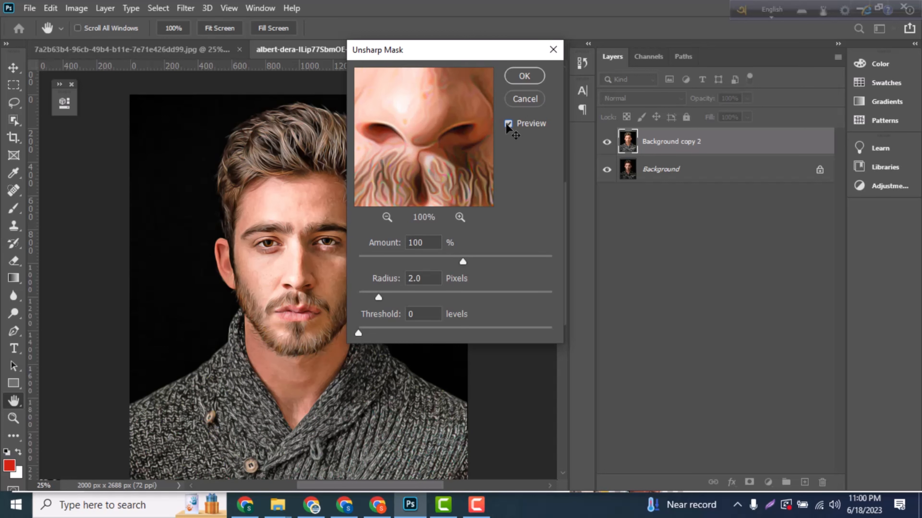
pyautogui.moveTo(395, 133); pyautogui.dragTo(438, 173)
pyautogui.moveTo(433, 120); pyautogui.dragTo(469, 176)
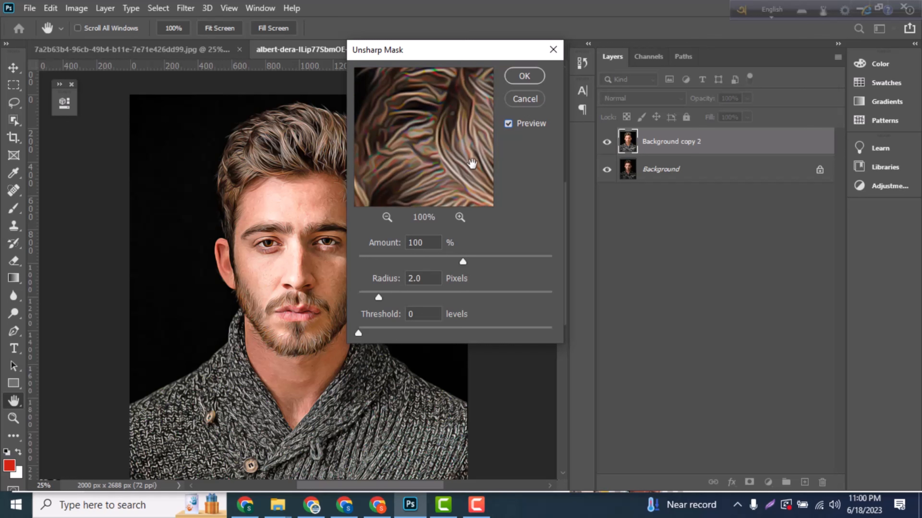
pyautogui.click(524, 76)
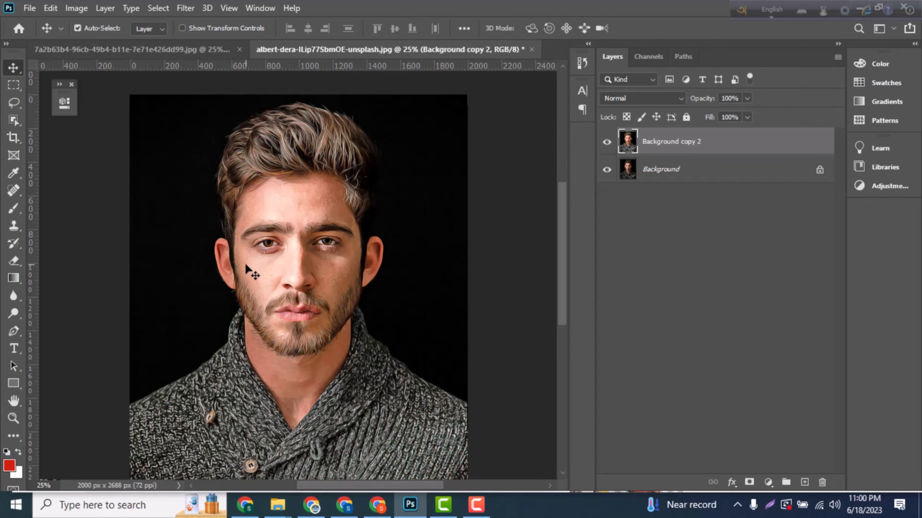
# Step: Rename Background copy 2 to OIL PAINT and duplicate it as OIL PAINT copy
pyautogui.doubleClick(703, 141)
pyautogui.press('BackSpace')
pyautogui.click(472, 321)
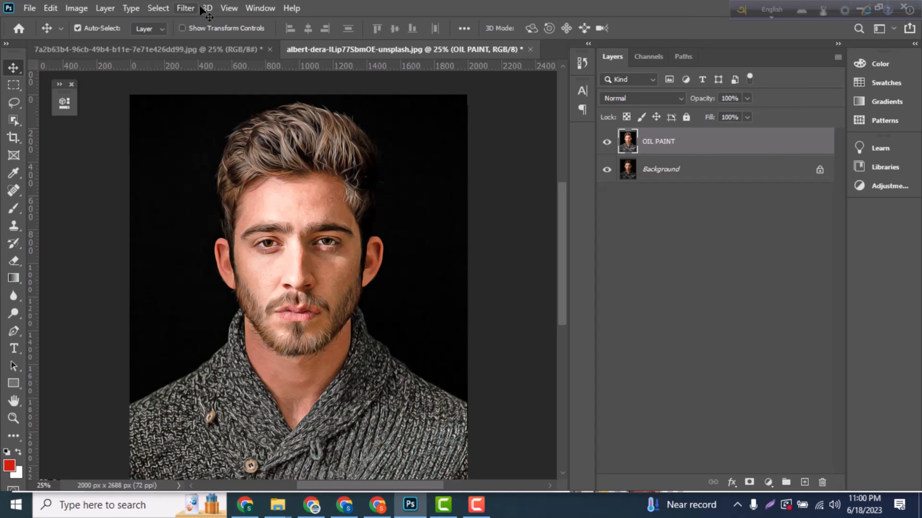
pyautogui.rightClick(673, 142)
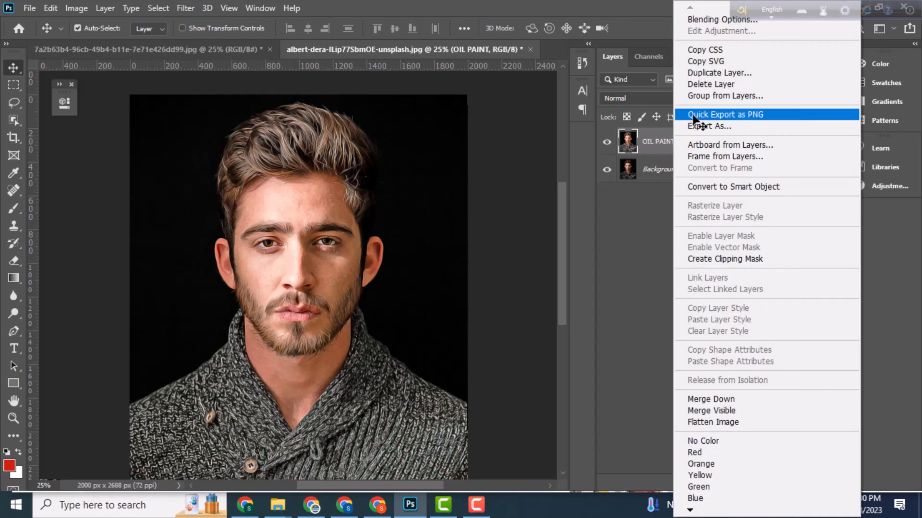
pyautogui.click(716, 73)
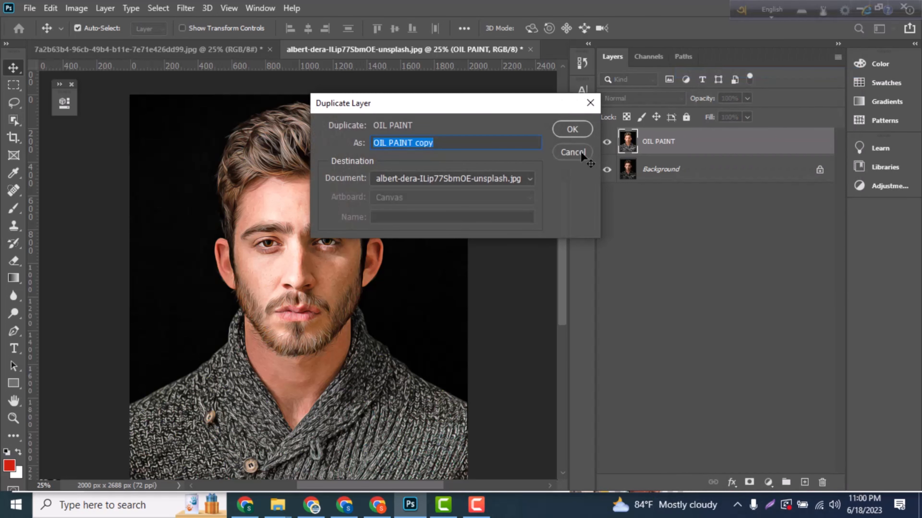
pyautogui.click(580, 128)
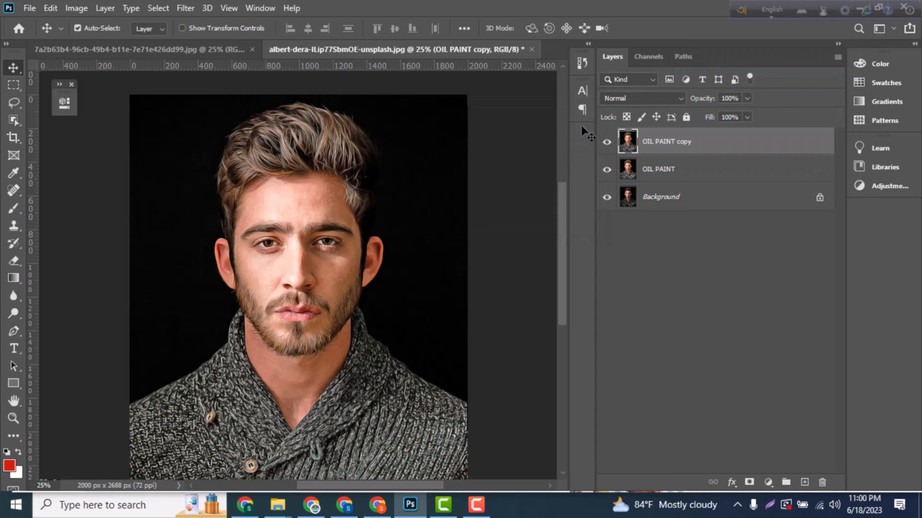
# Step: Apply High Pass with a 2.0 pixel radius to OIL PAINT copy and set its blend mode to Overlay
pyautogui.click(186, 8)
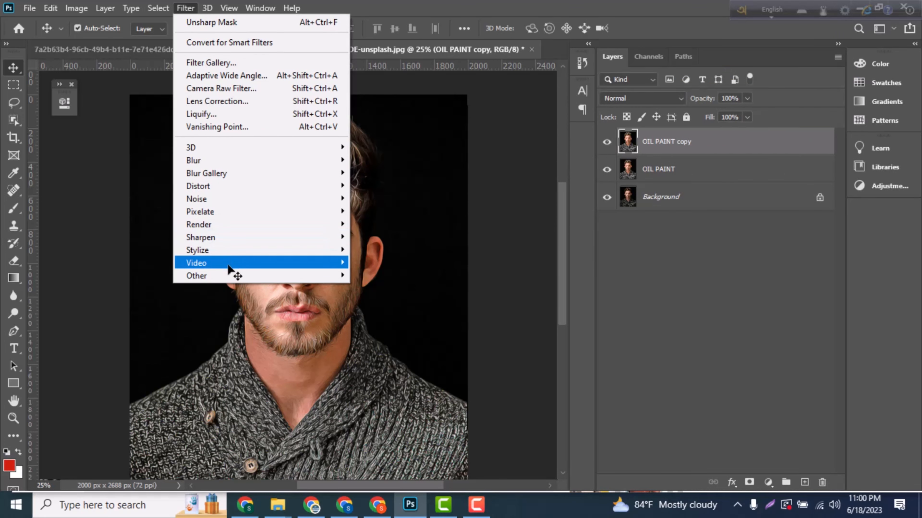
pyautogui.moveTo(232, 274)
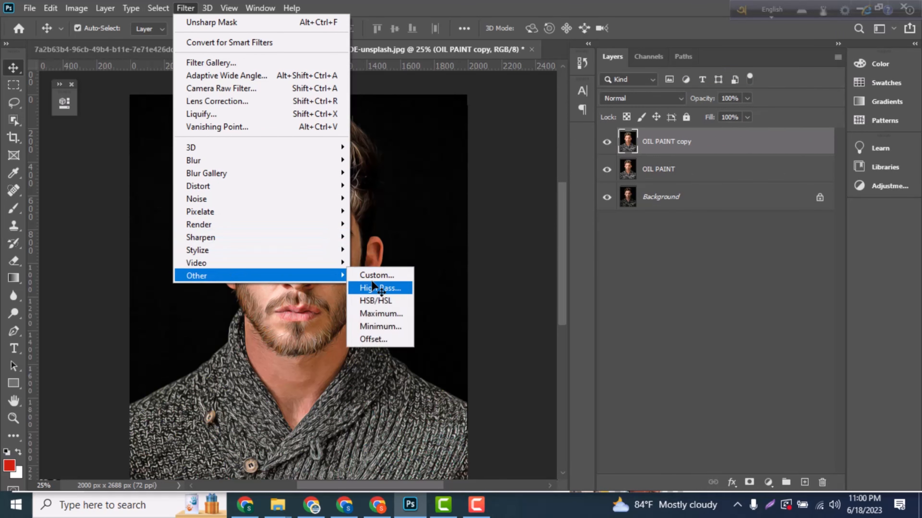
pyautogui.click(374, 287)
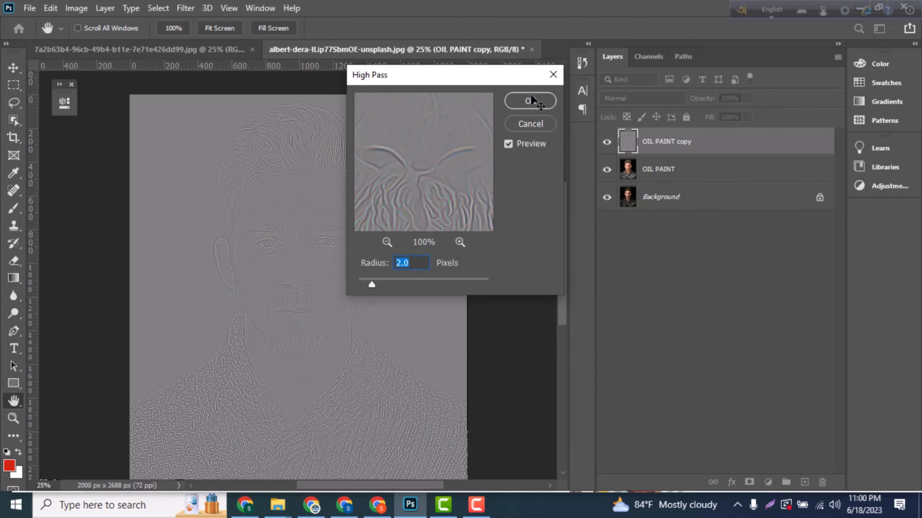
pyautogui.click(530, 101)
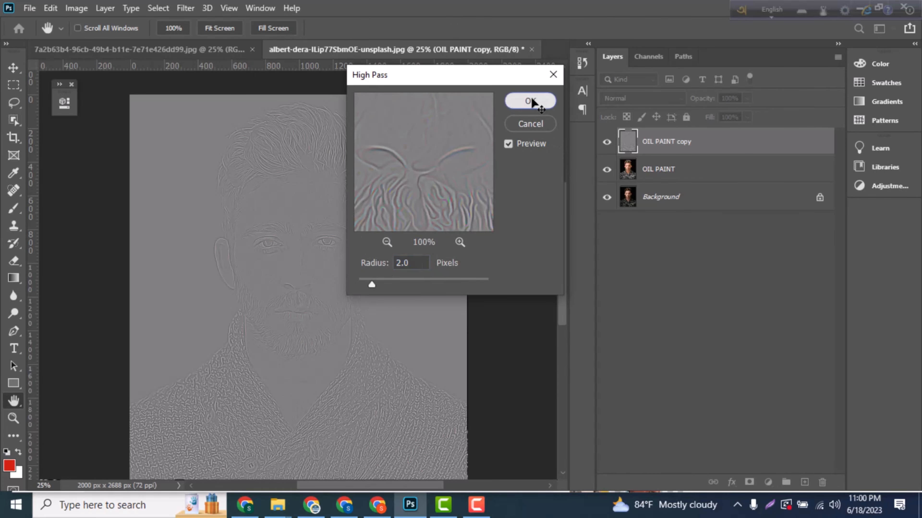
pyautogui.click(681, 99)
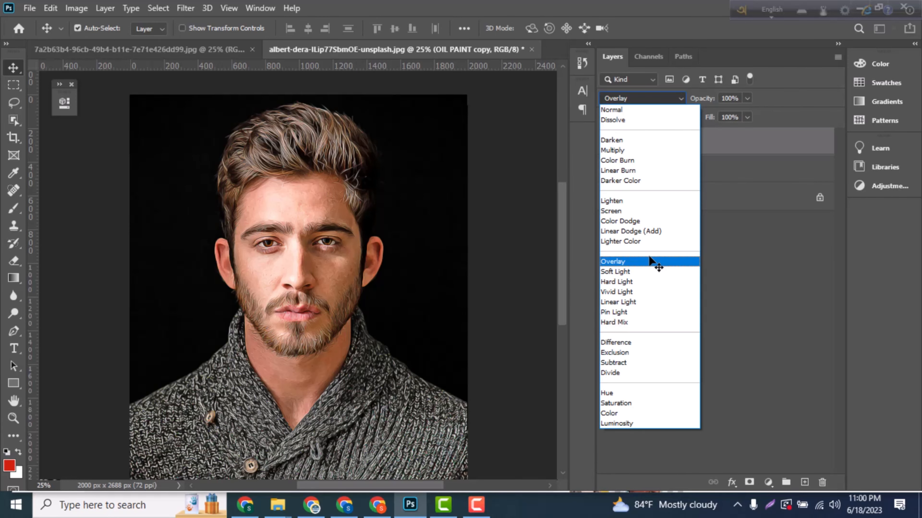
pyautogui.click(650, 259)
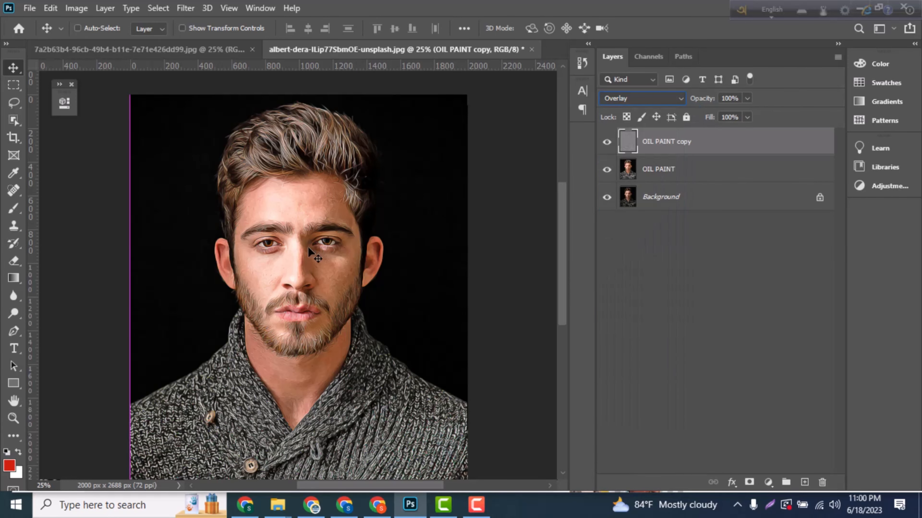
# Step: Stamp all visible layers into a new layer on top of the stack and name it TONE
pyautogui.hotkey('ctrl', '+')
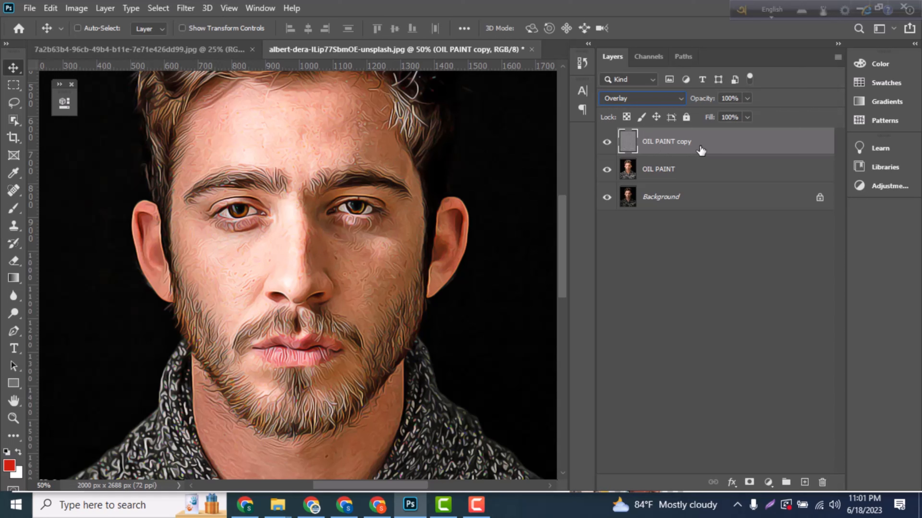
pyautogui.hotkey('ctrl', 'shift', 'alt', 'e')
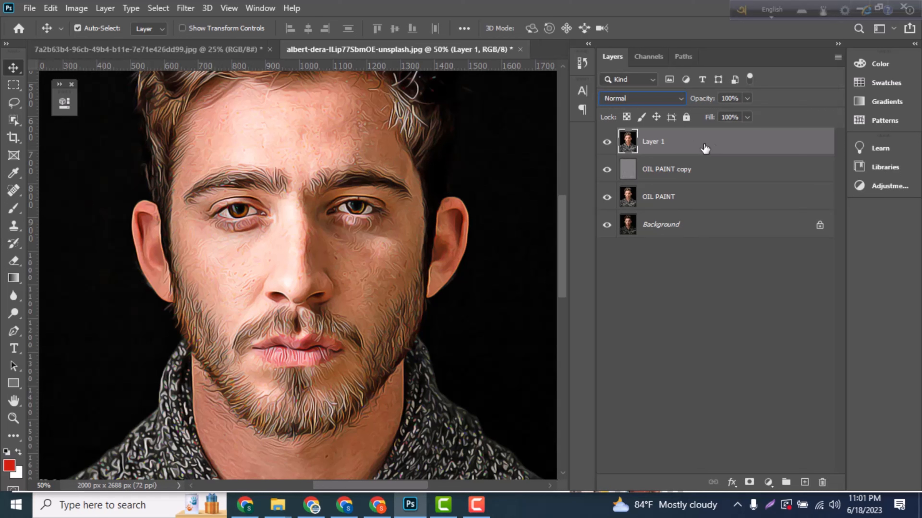
pyautogui.doubleClick(669, 143)
pyautogui.press('BackSpace')
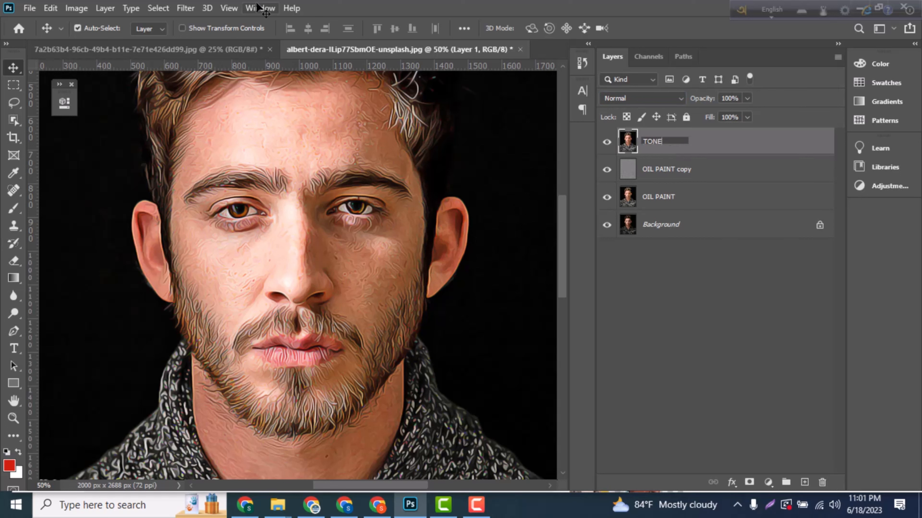
pyautogui.press('Return')
# Step: Apply Auto Tone to the TONE layer and lower its opacity to 23%
pyautogui.click(74, 9)
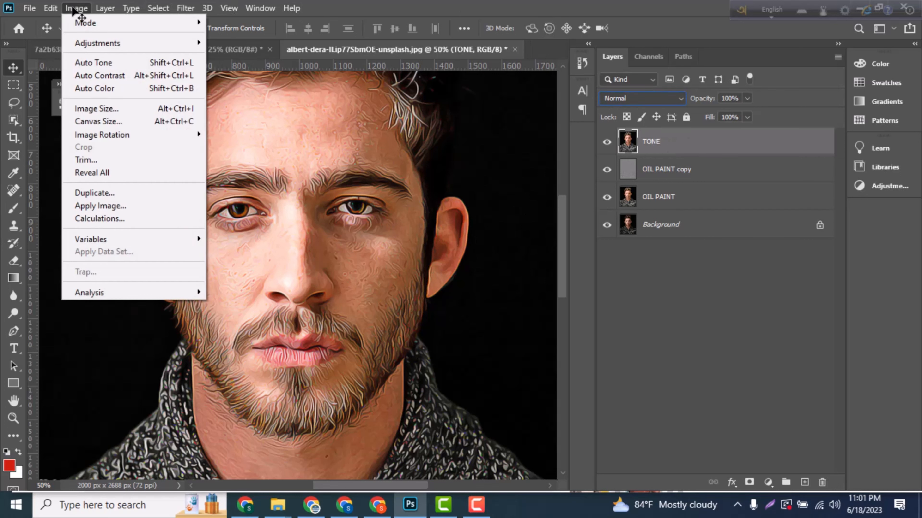
pyautogui.click(93, 62)
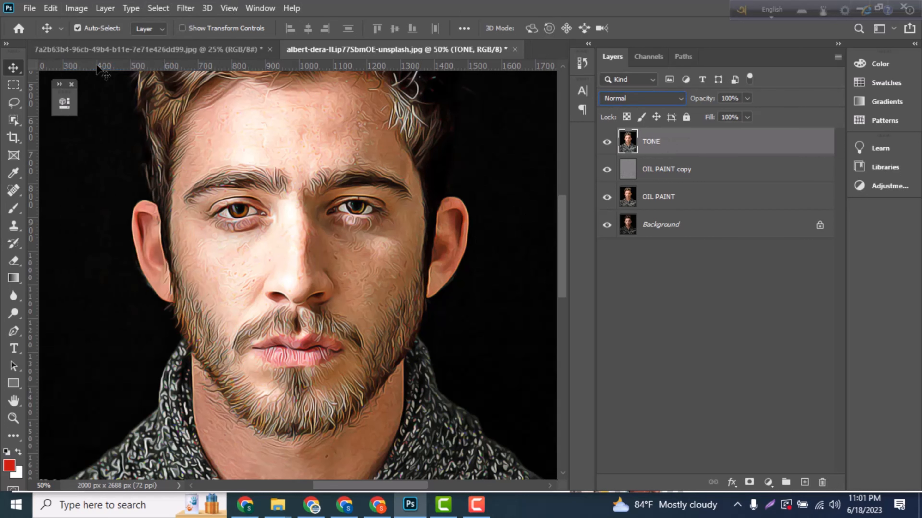
pyautogui.click(746, 98)
pyautogui.moveTo(748, 114); pyautogui.dragTo(708, 118)
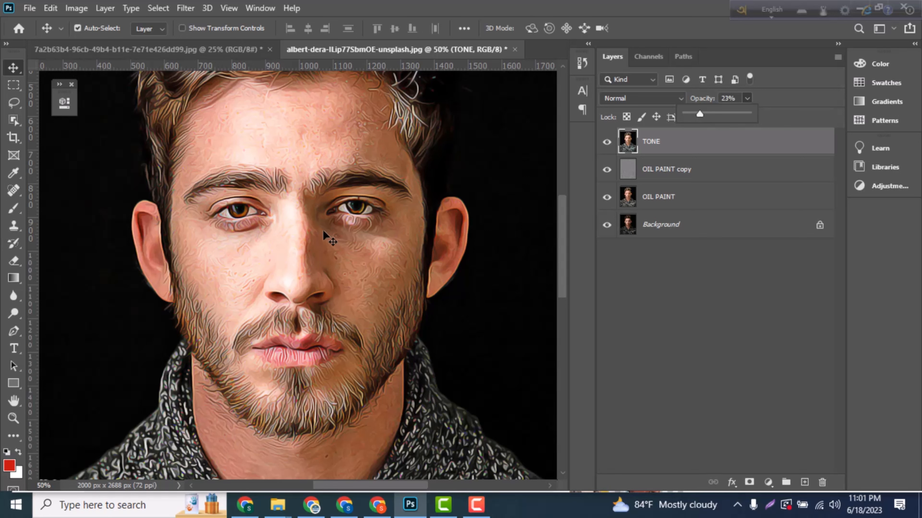
# Step: Examine the painted strokes up close on the beard, sweater, face and hair, and view the whole portrait
pyautogui.hotkey('ctrl', '-')
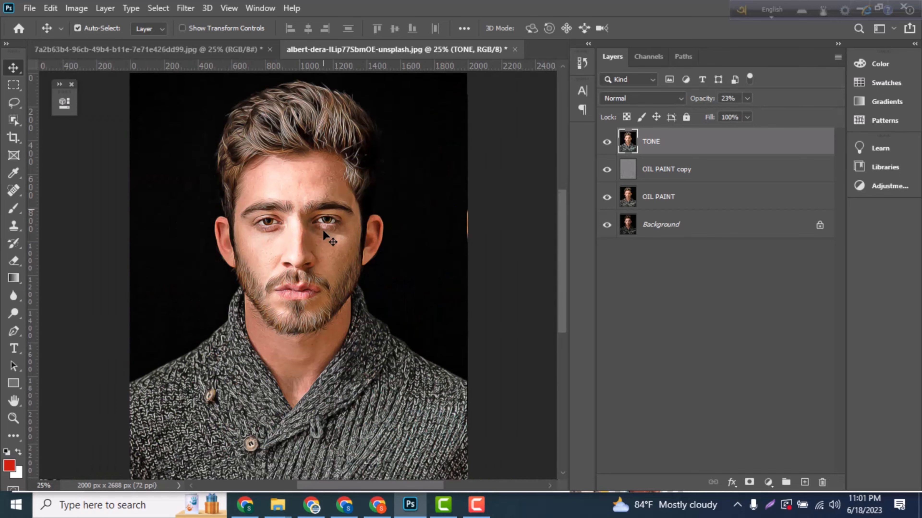
pyautogui.hotkey('ctrl', '+')
pyautogui.hotkey('ctrl', '+')
pyautogui.hotkey('ctrl', '+')
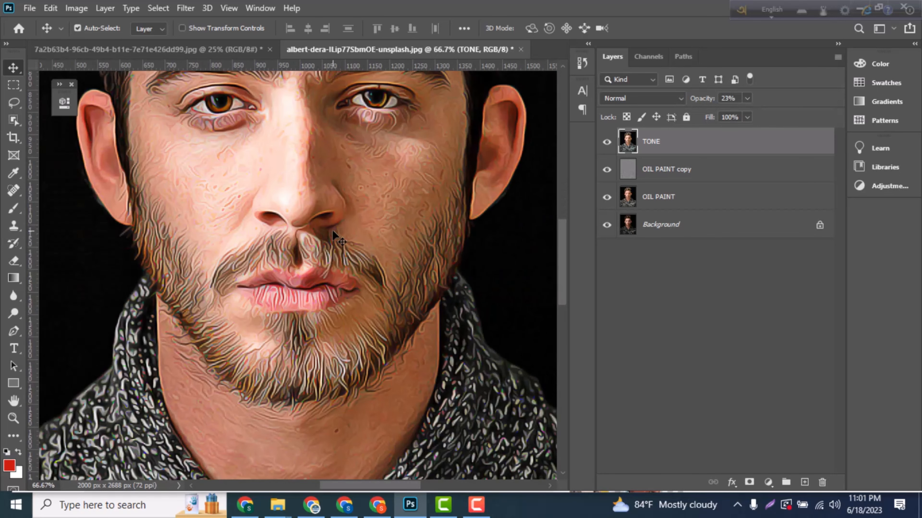
pyautogui.scroll(-3, 333, 232)
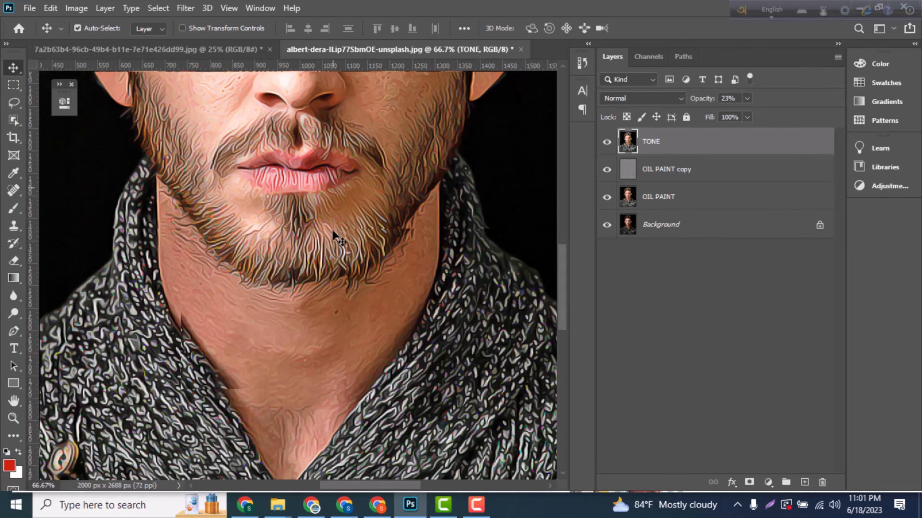
pyautogui.scroll(5, 332, 230)
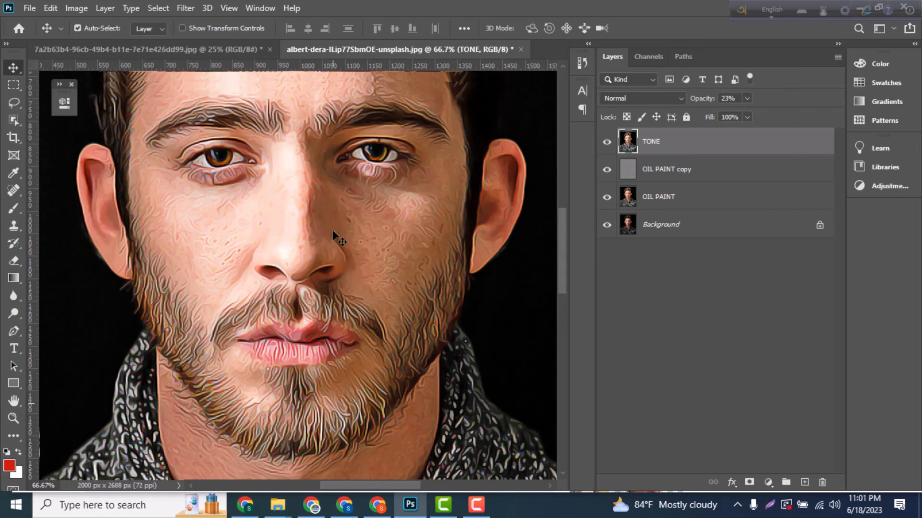
pyautogui.scroll(3, 332, 230)
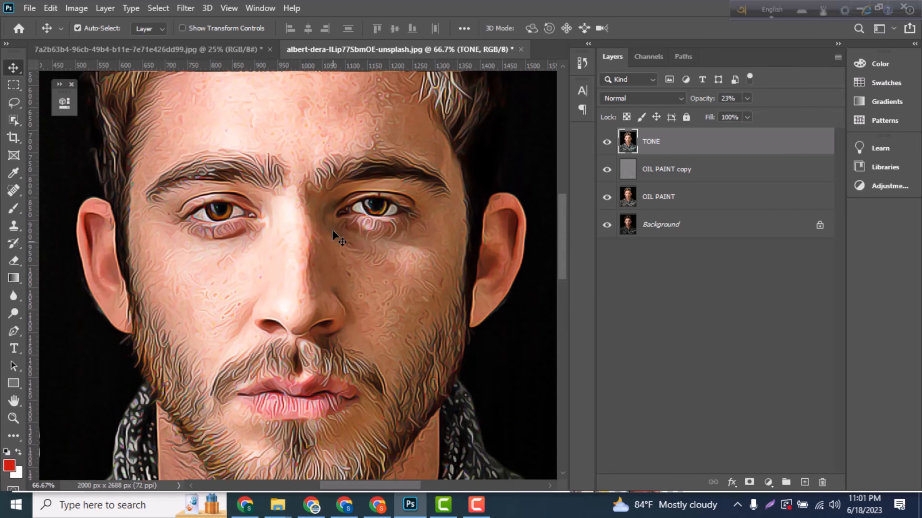
pyautogui.scroll(6, 333, 231)
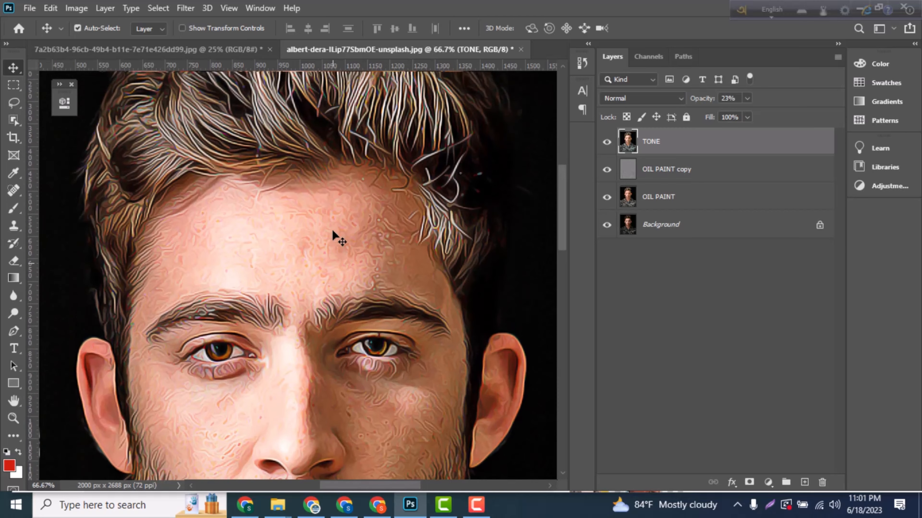
pyautogui.scroll(-8, 332, 231)
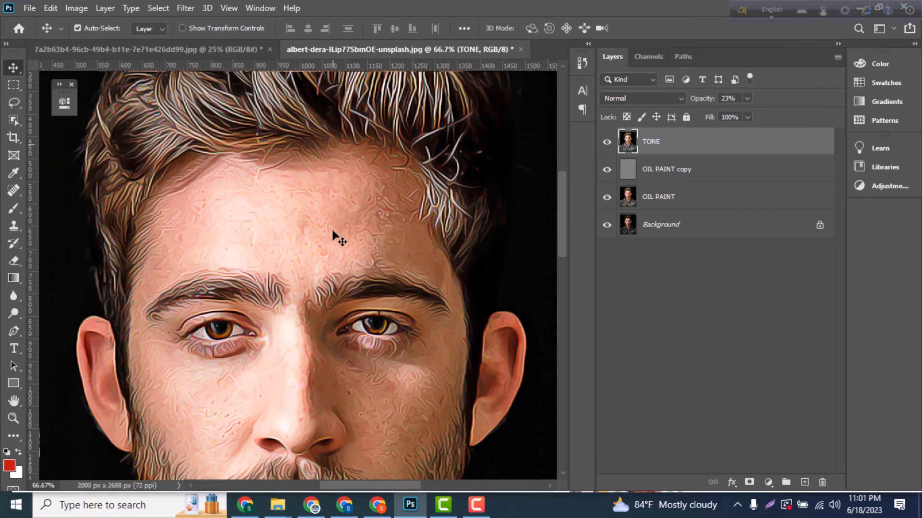
pyautogui.scroll(-3, 333, 231)
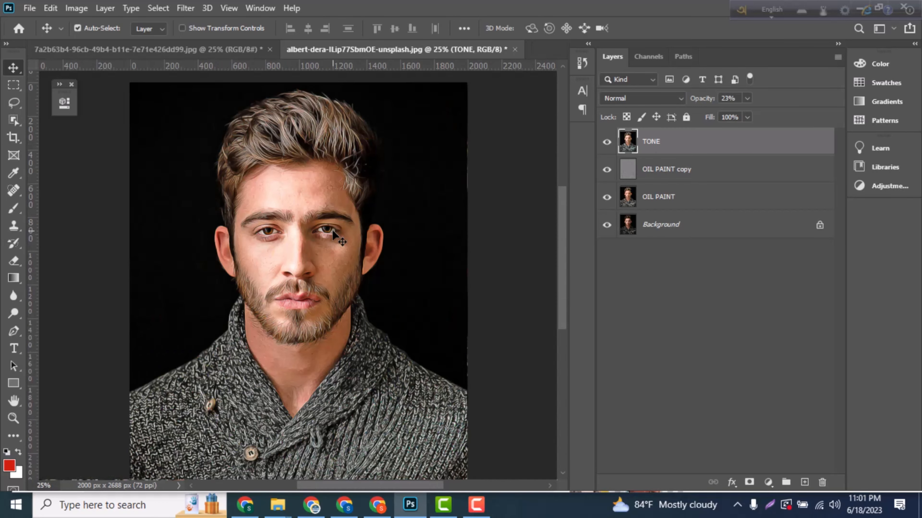
# Step: Add a new layer above TONE and paint a red (d4210e) glow over the portrait's right edge with a soft 3228 px brush
pyautogui.click(804, 482)
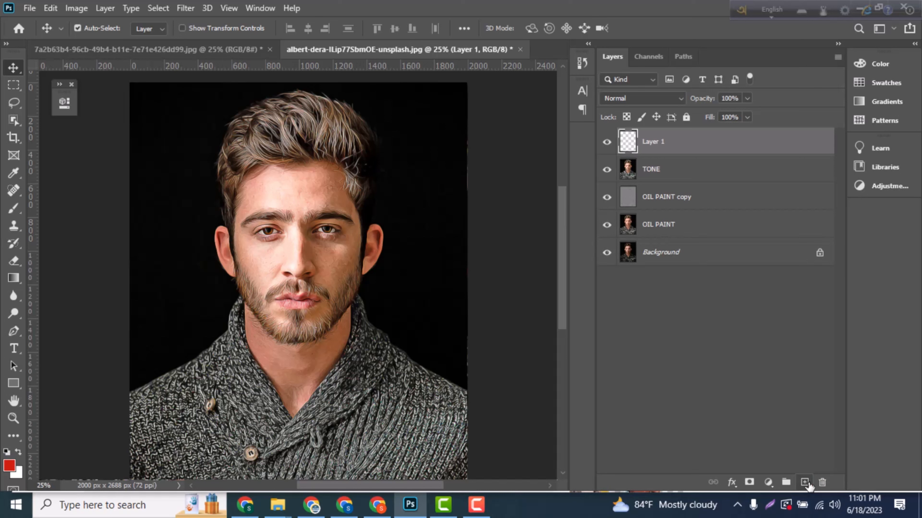
pyautogui.click(14, 208)
pyautogui.click(9, 467)
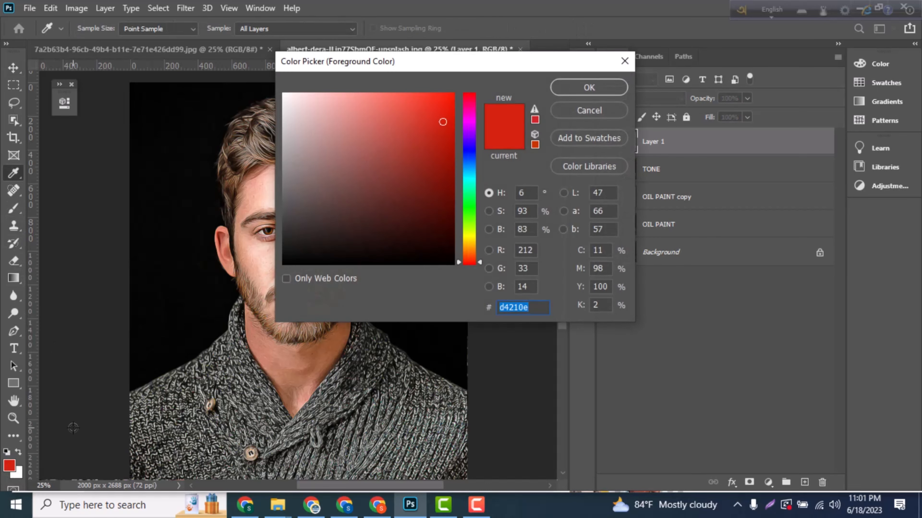
pyautogui.click(567, 87)
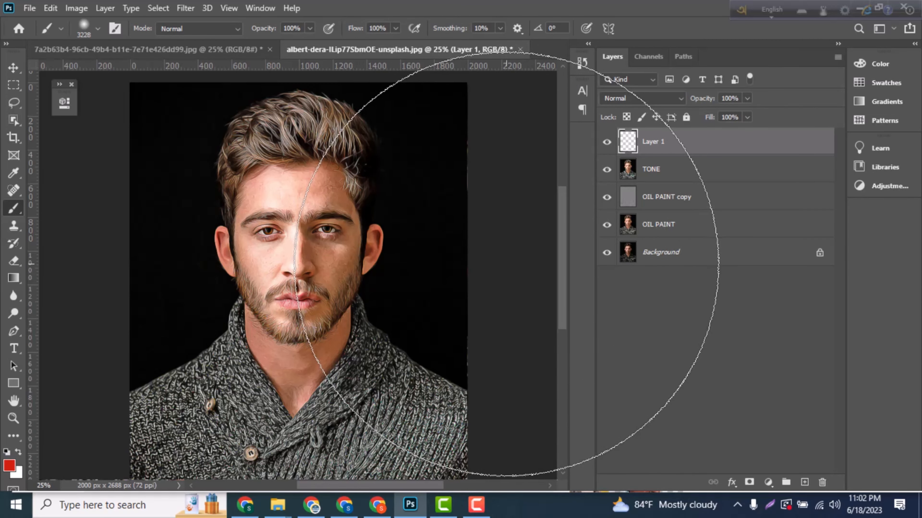
pyautogui.click(507, 263)
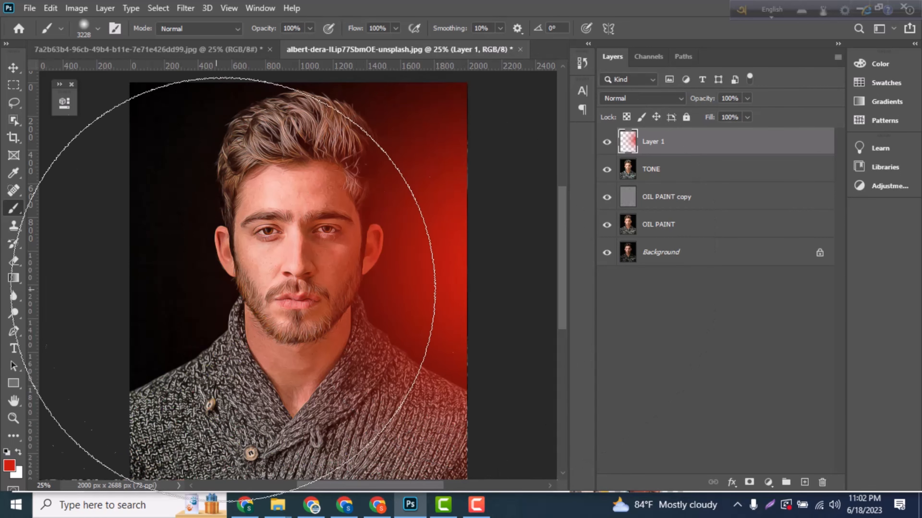
# Step: Paint a blue (0e3ec8) glow over the portrait's left edge on the red glow's layer with the soft 3228 px brush
pyautogui.click(9, 466)
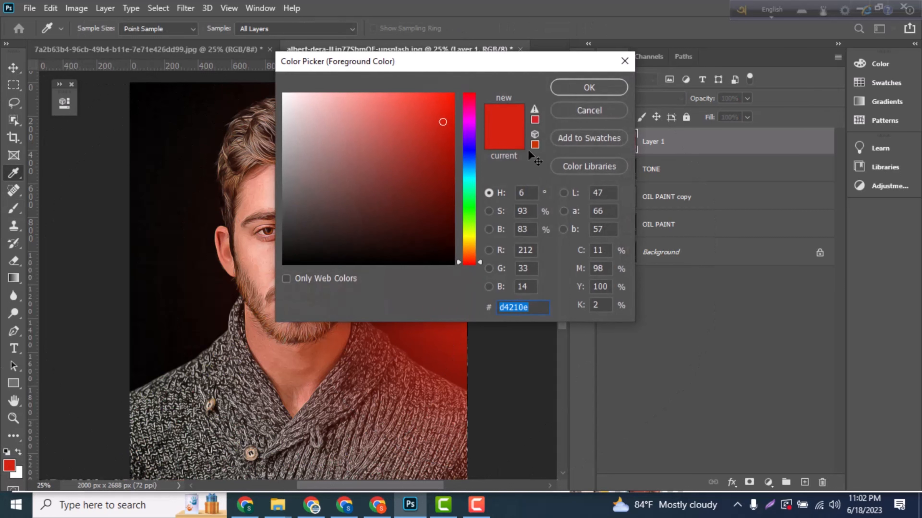
pyautogui.write('162d6e')
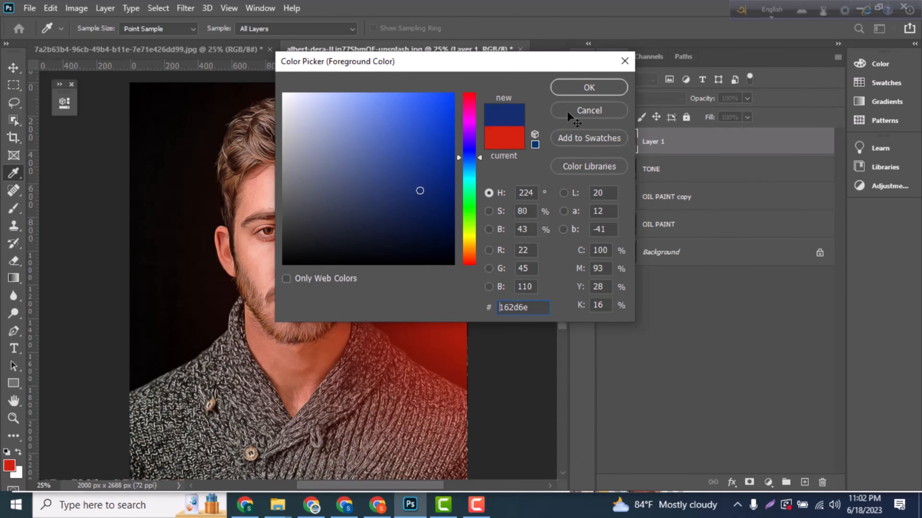
pyautogui.click(442, 130)
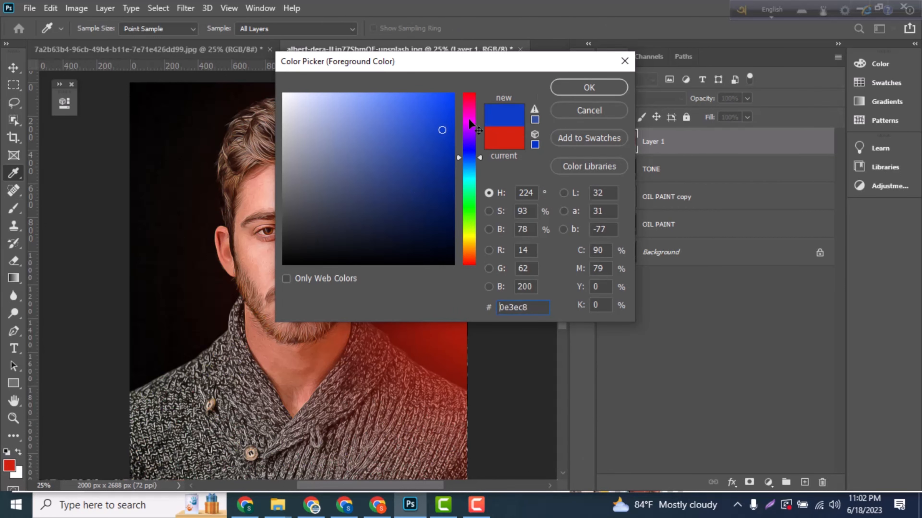
pyautogui.click(589, 88)
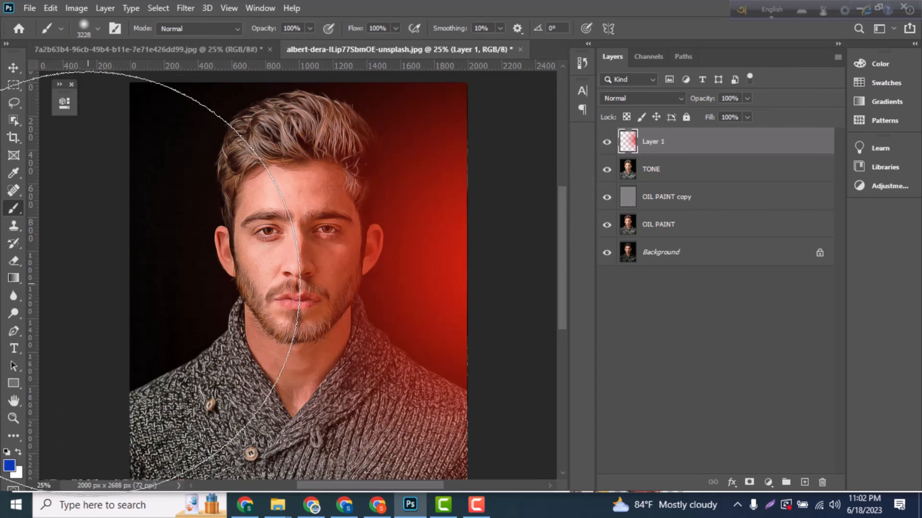
pyautogui.moveTo(87, 285)
pyautogui.mouseDown()
pyautogui.moveTo(91, 276)
pyautogui.moveTo(94, 309)
pyautogui.mouseUp()
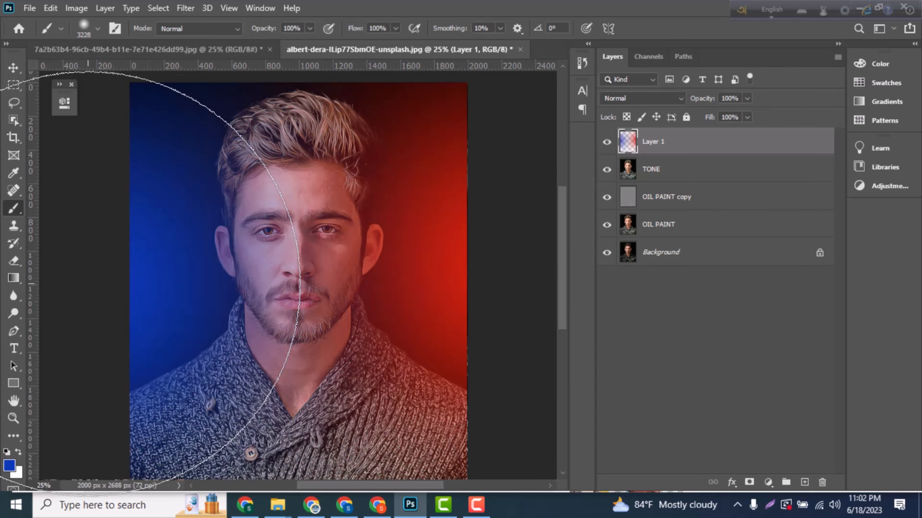
# Step: Set the blend mode of the red and blue glow layer to Overlay, inspect the face up close and deselect the layer
pyautogui.click(13, 66)
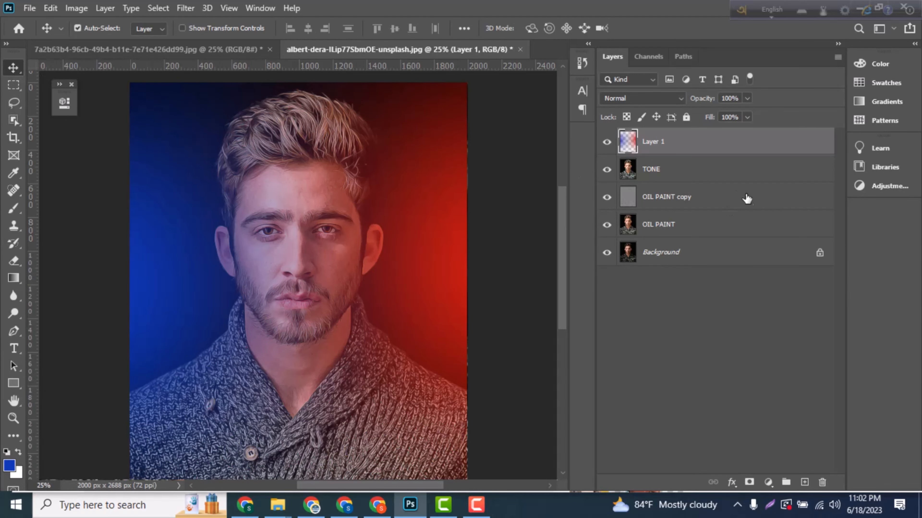
pyautogui.click(681, 97)
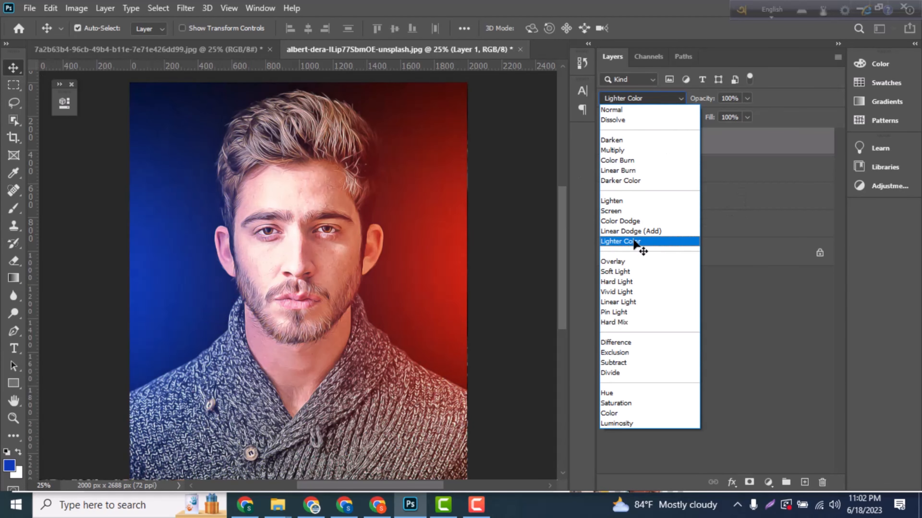
pyautogui.click(630, 265)
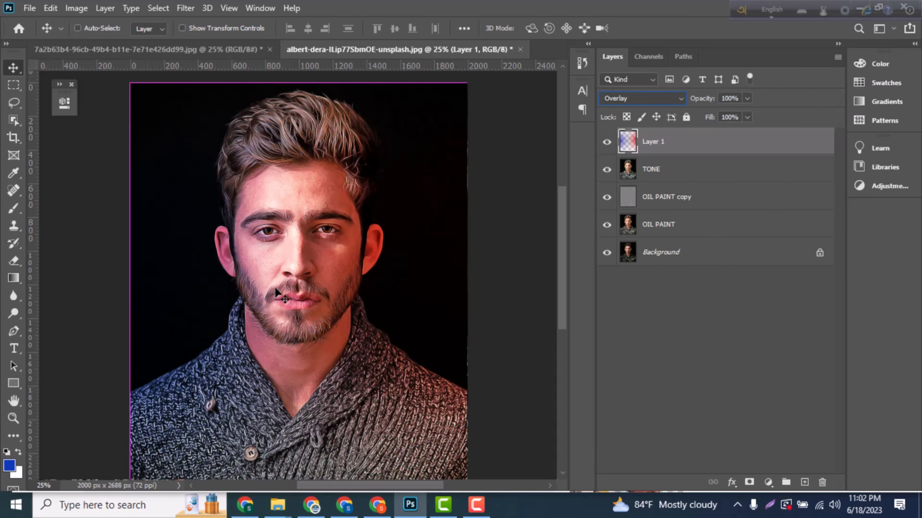
pyautogui.scroll(2, 275, 287)
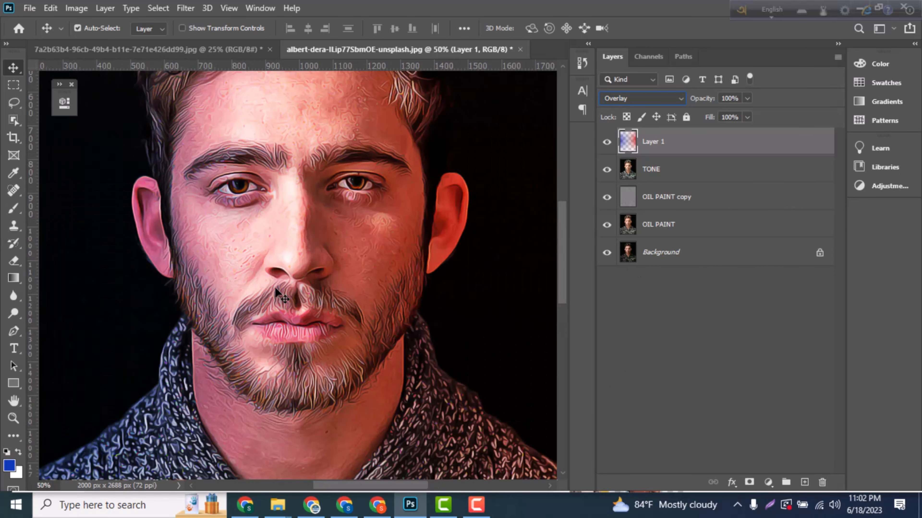
pyautogui.scroll(-2, 275, 287)
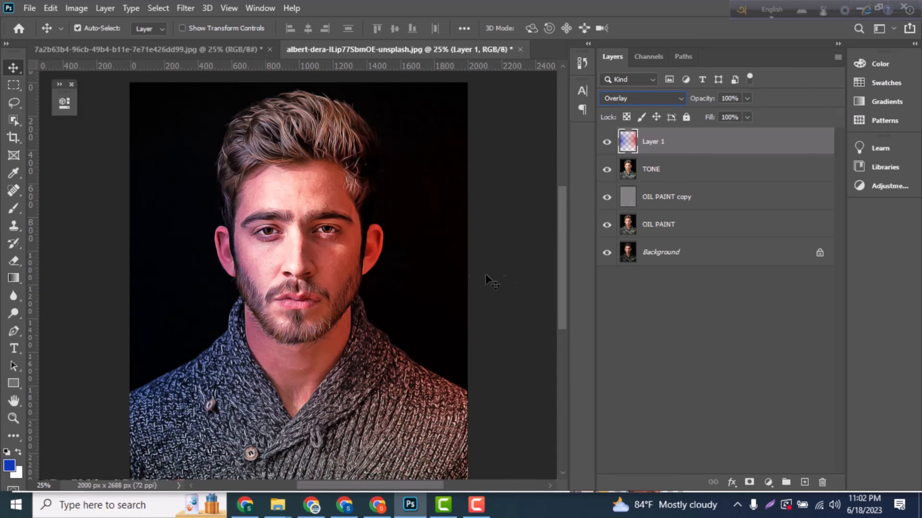
pyautogui.click(508, 275)
pyautogui.scroll(-1, 301, 321)
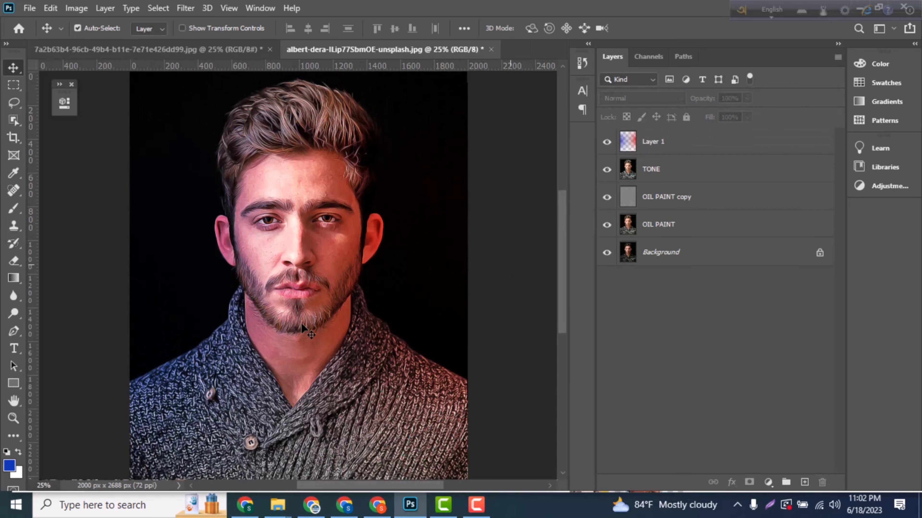
pyautogui.click(474, 507)
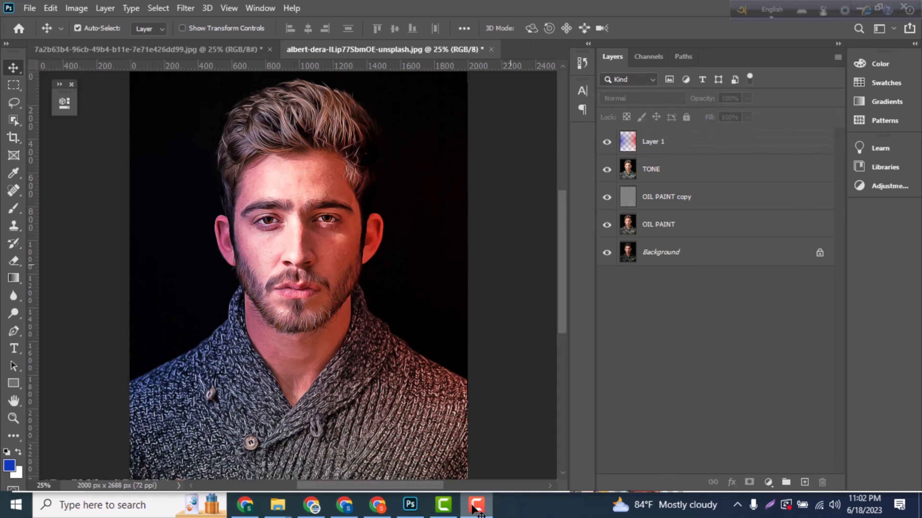